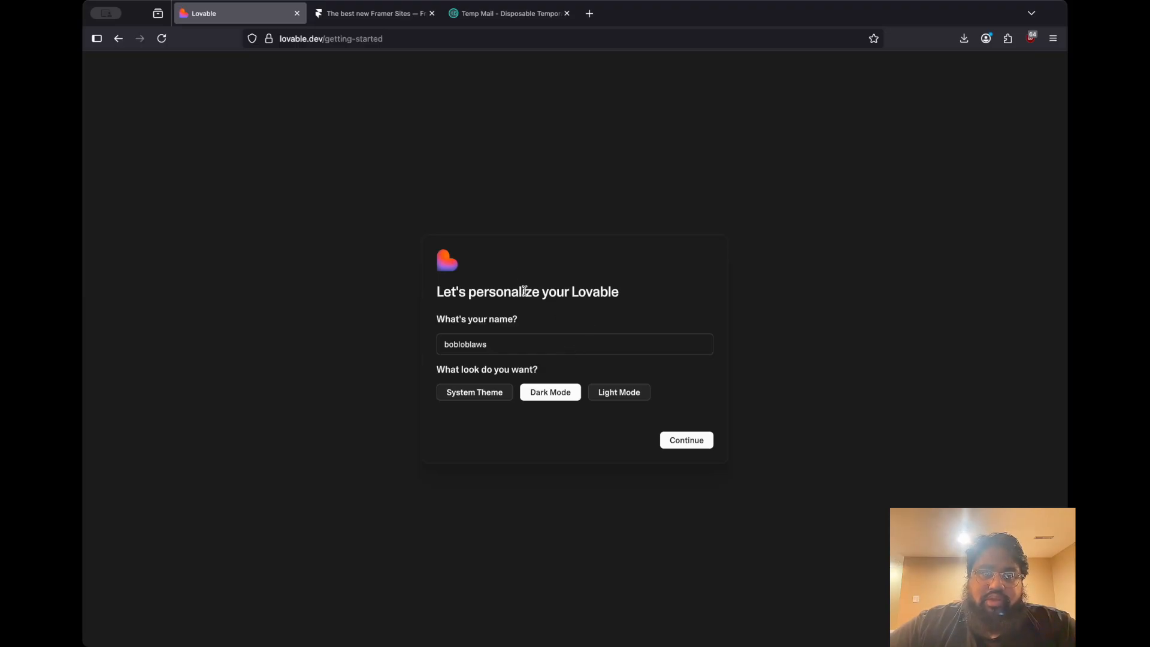
Complete the Lovable onboarding with Dark Mode, GitHub as referral source, Product Manager as role, Prototyping/MVP as purpose, and no team invitations
click(523, 345)
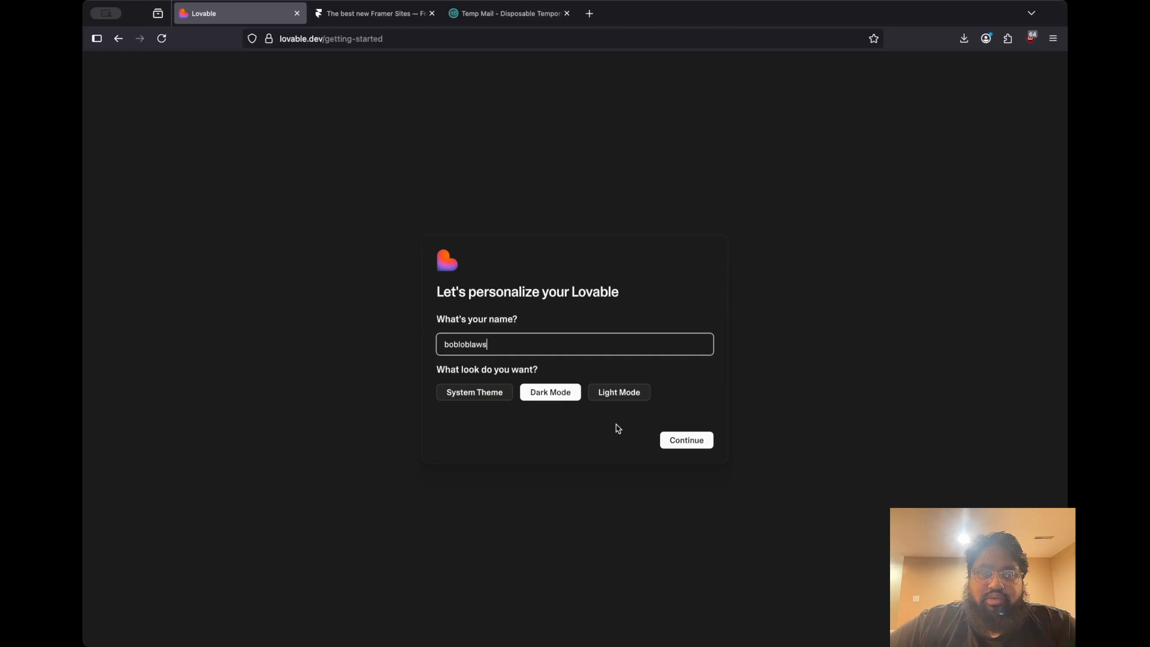
click(674, 441)
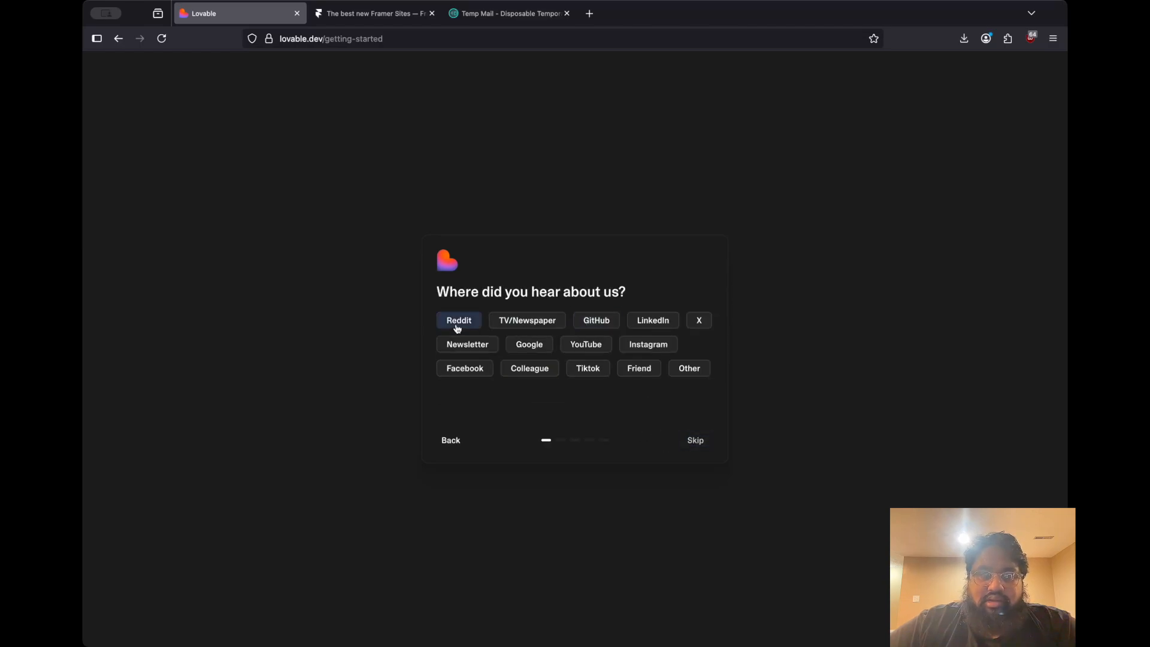
click(588, 327)
click(460, 350)
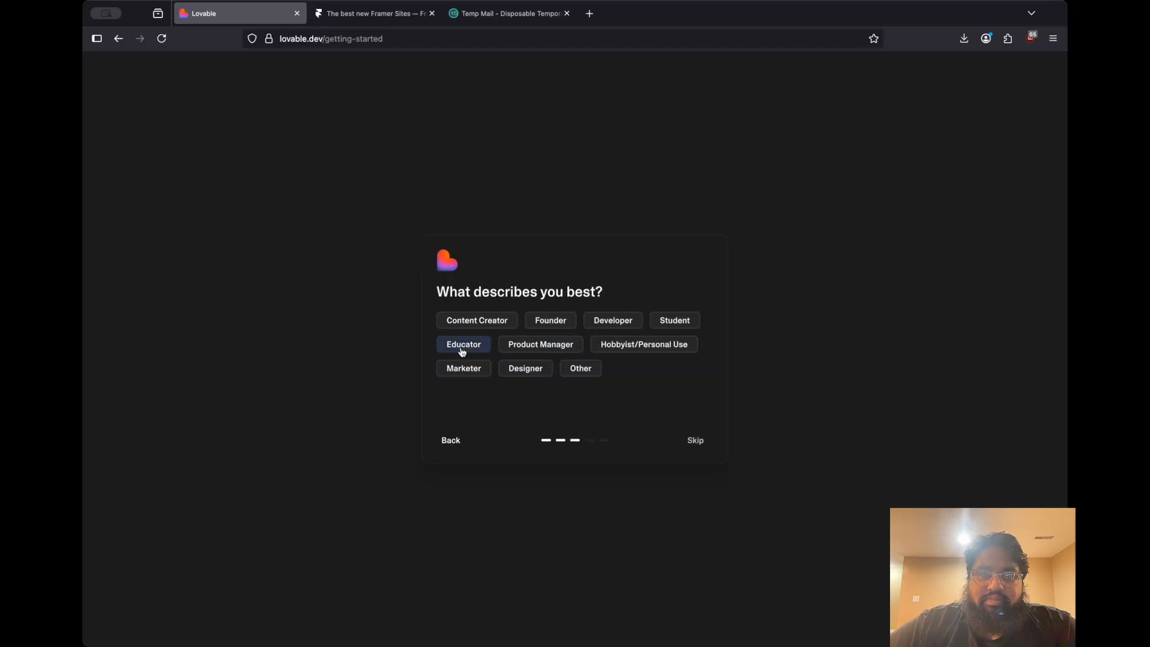
click(562, 349)
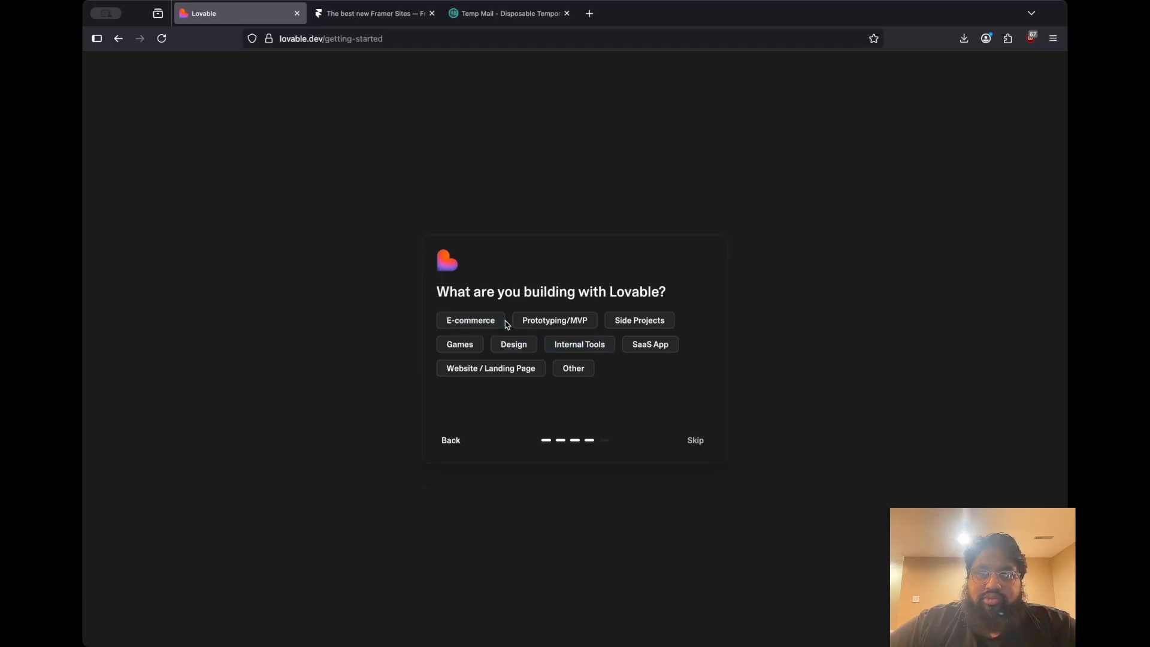
click(582, 324)
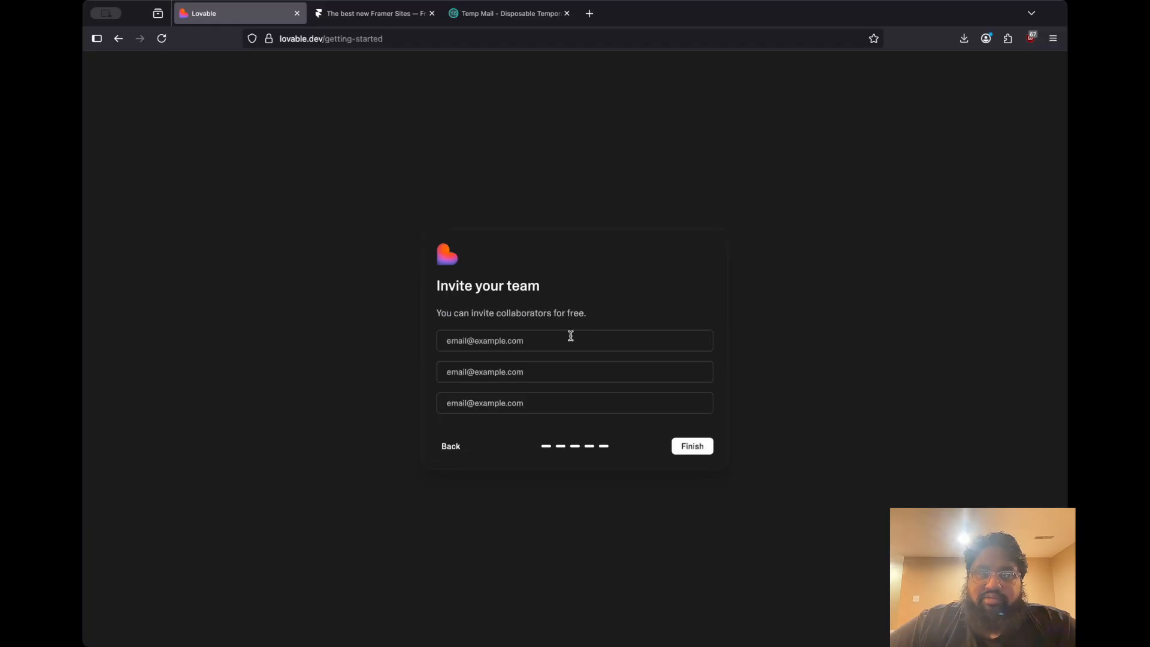
click(692, 446)
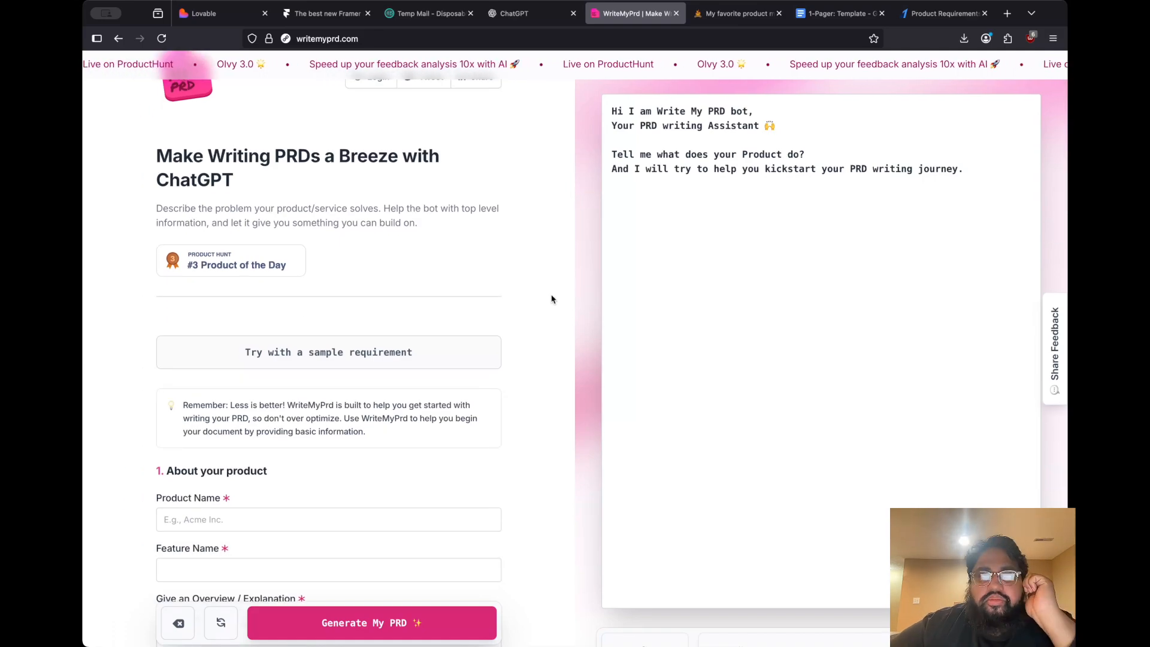
Examine the WriteMyPrd form's product details, feature list and user feedback fields
scroll(523, 400, down, 3)
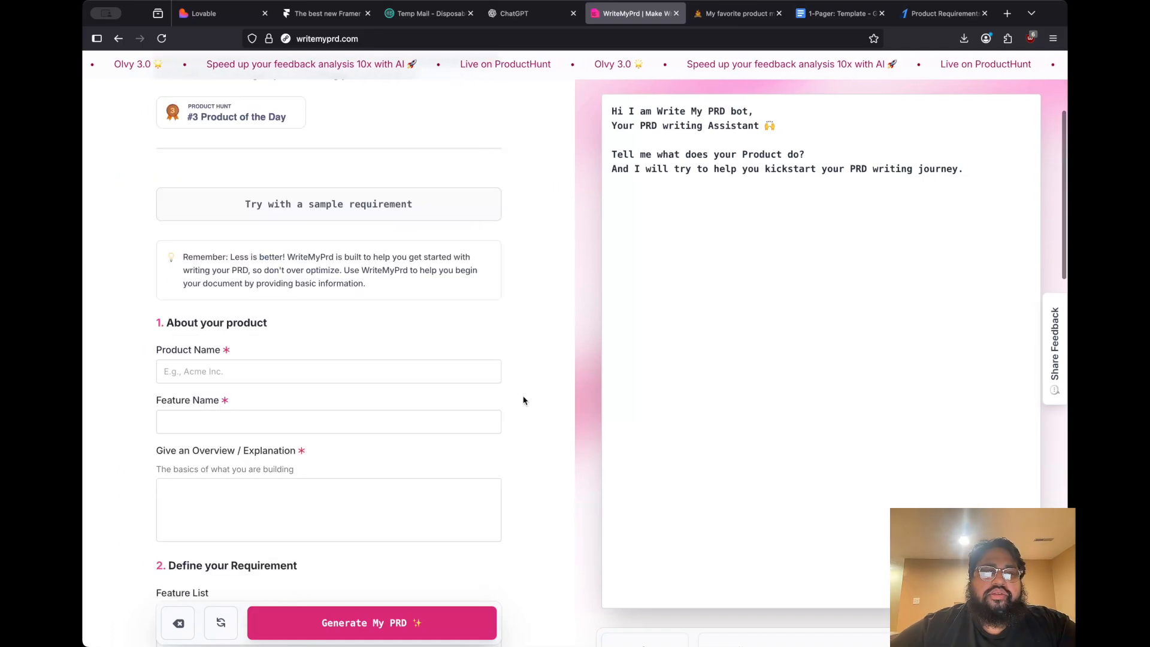
scroll(523, 399, down, 2)
scroll(461, 419, down, 4)
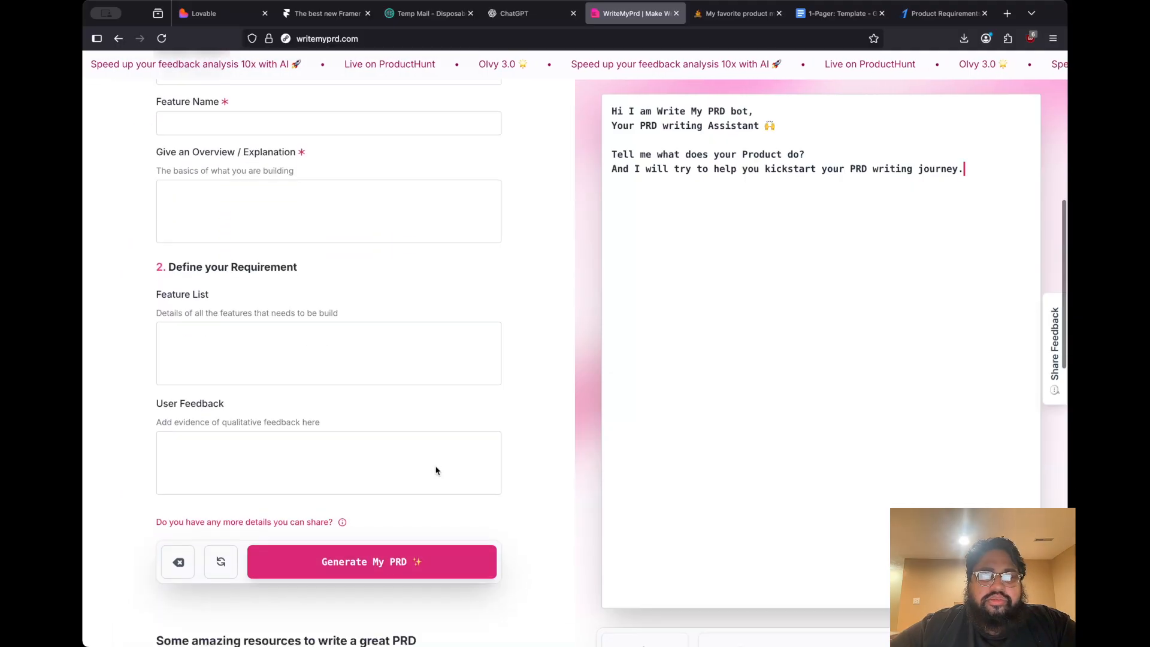
scroll(436, 470, down, 1)
scroll(533, 370, down, 1)
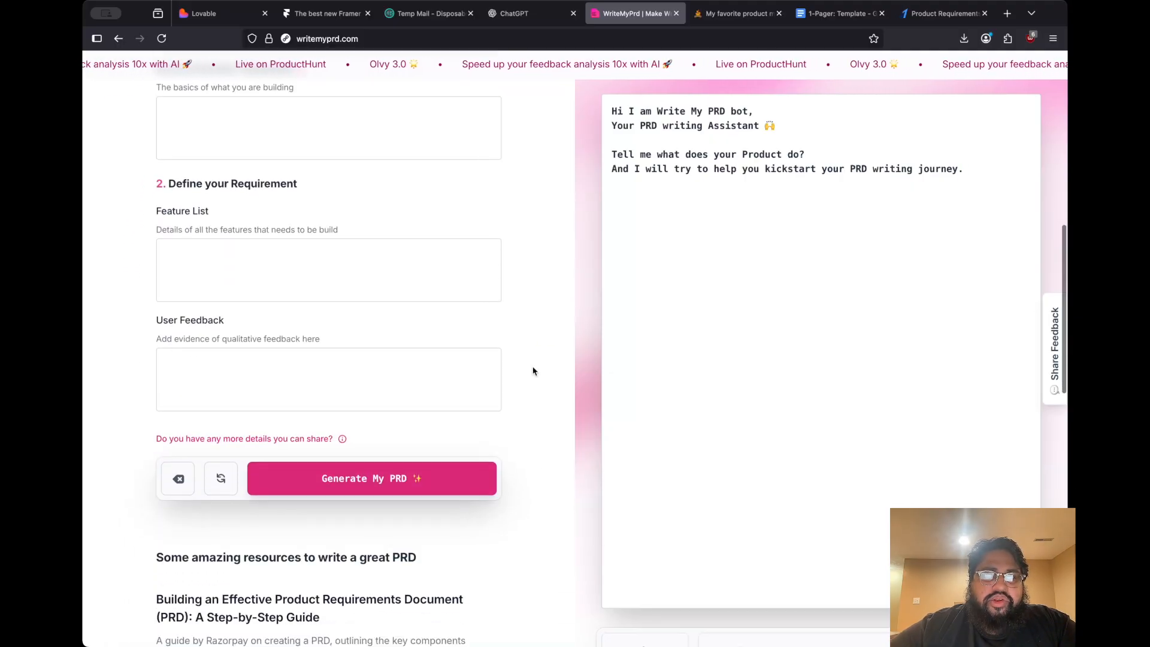
scroll(533, 371, down, 3)
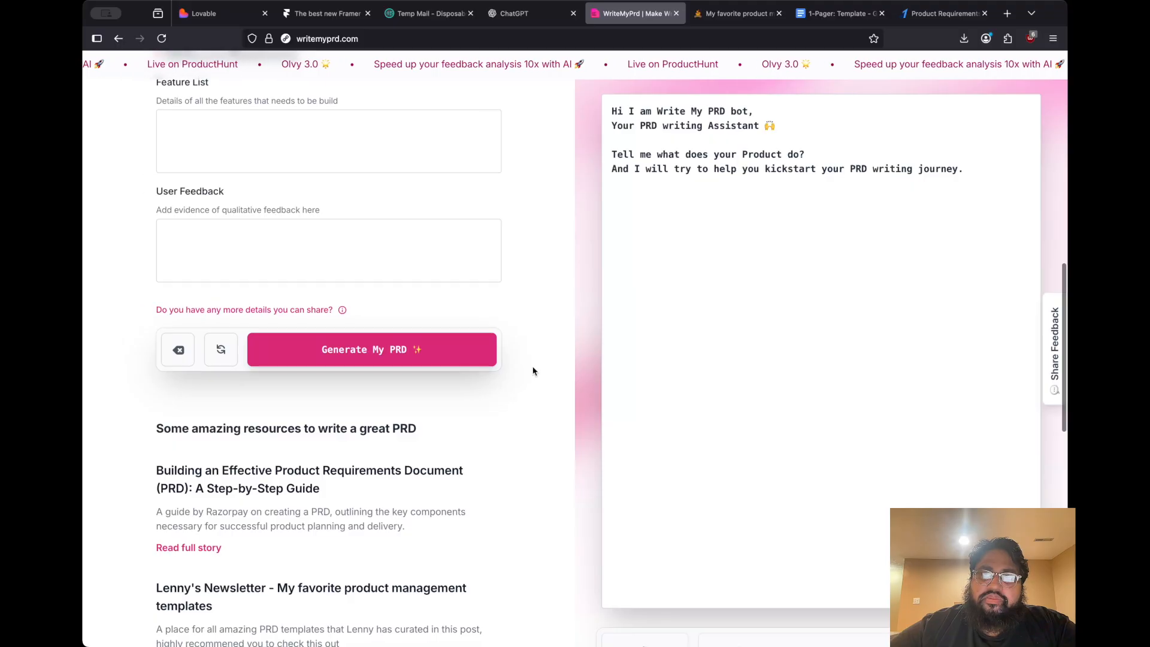
scroll(532, 370, up, 10)
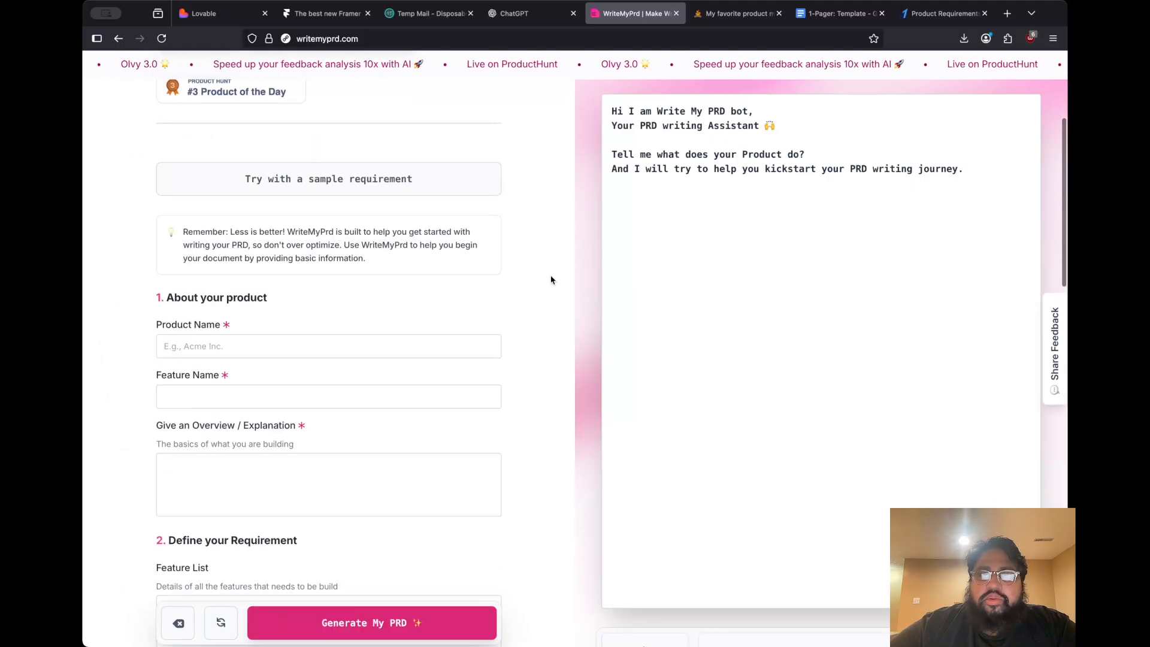
Review WriteMyPrd's recommended PRD resources and the 1-pagers/PRDs template list in Lenny's Newsletter
click(722, 15)
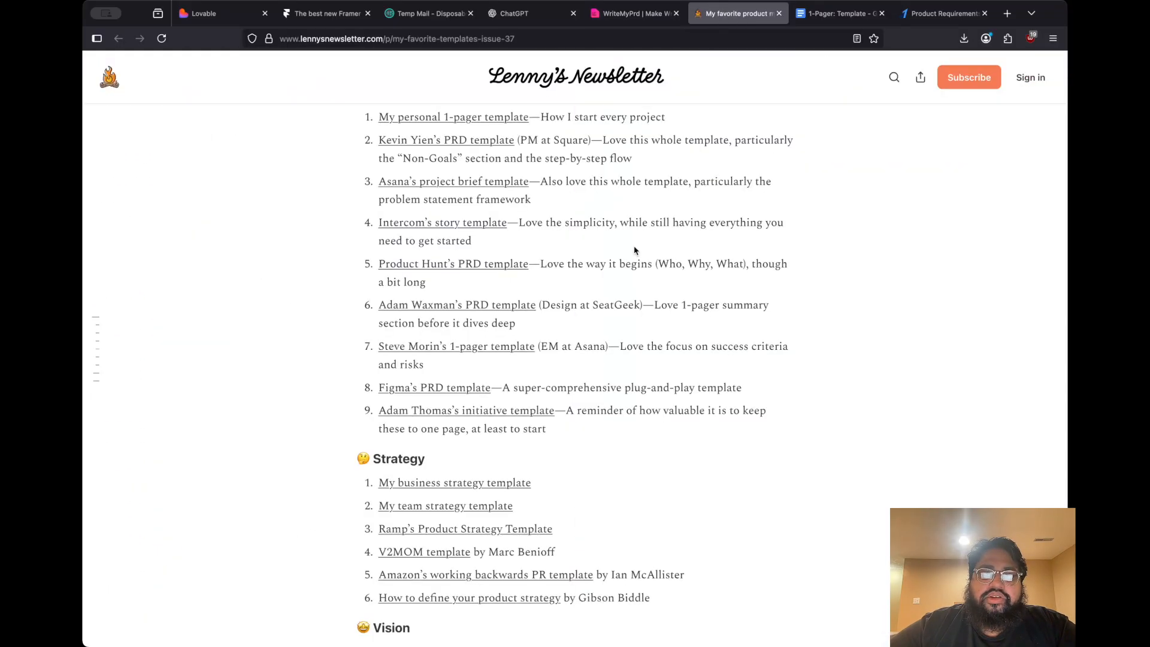
scroll(634, 250, up, 5)
click(635, 14)
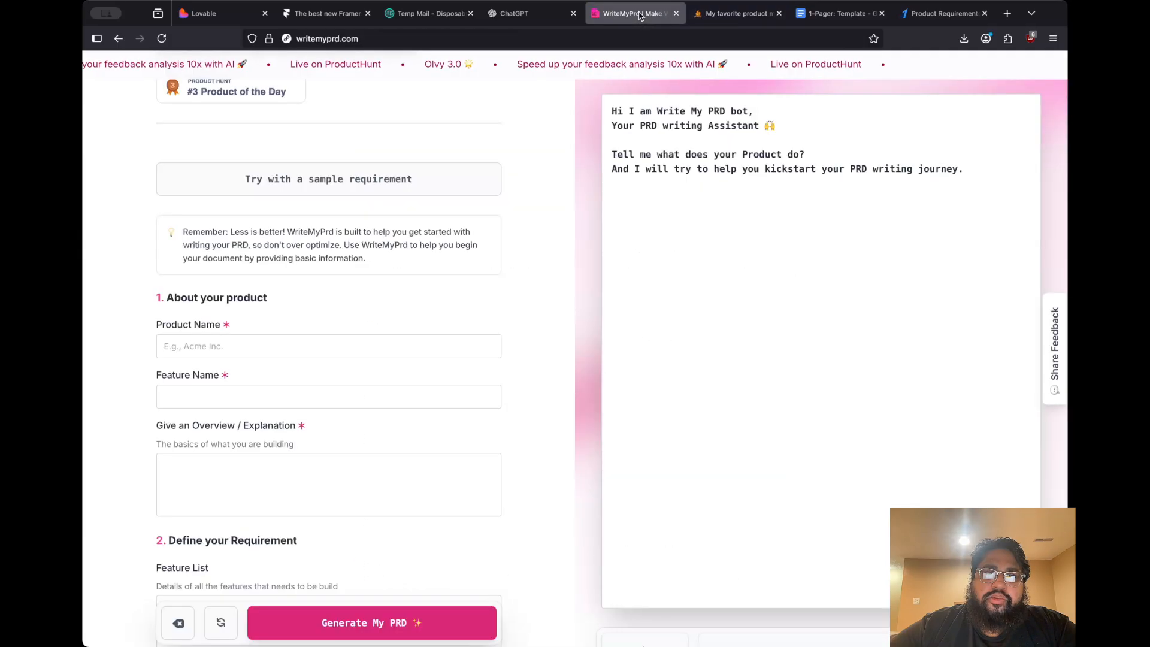
scroll(526, 323, down, 10)
scroll(527, 322, down, 5)
scroll(528, 273, up, 3)
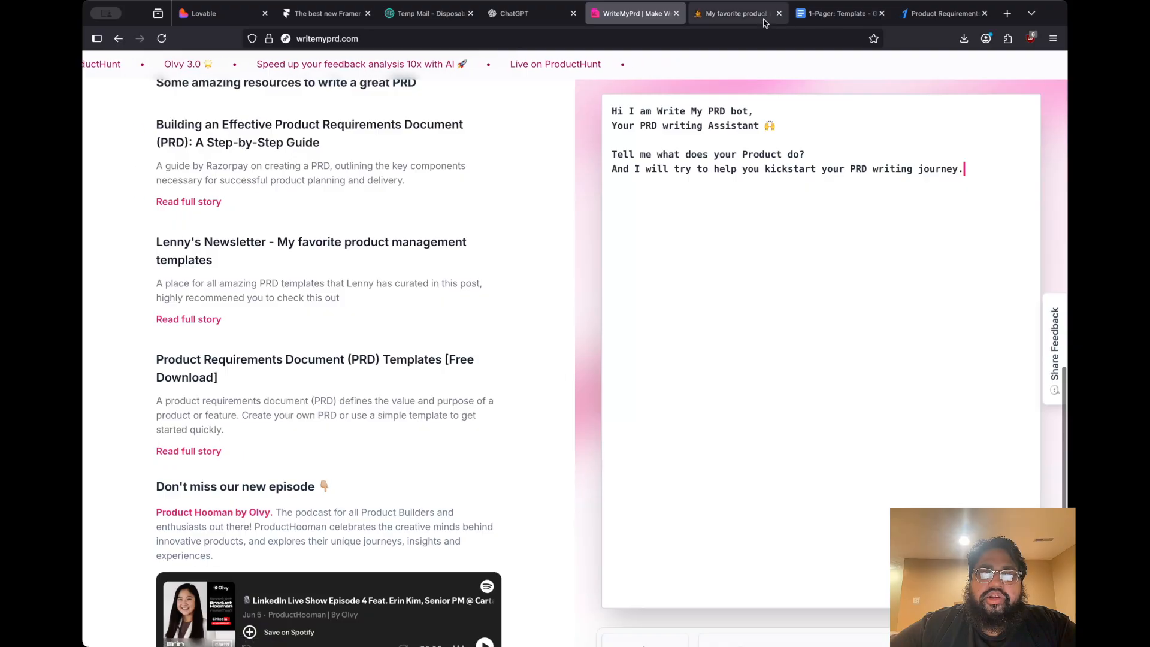
click(738, 13)
scroll(718, 262, up, 5)
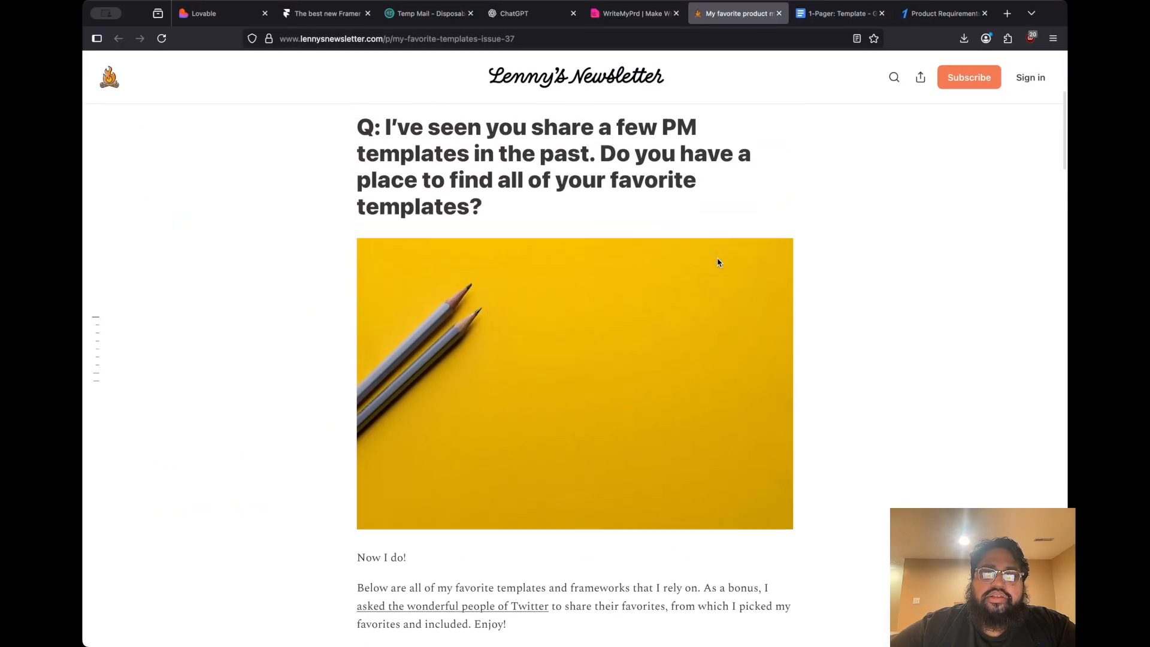
scroll(718, 259, down, 5)
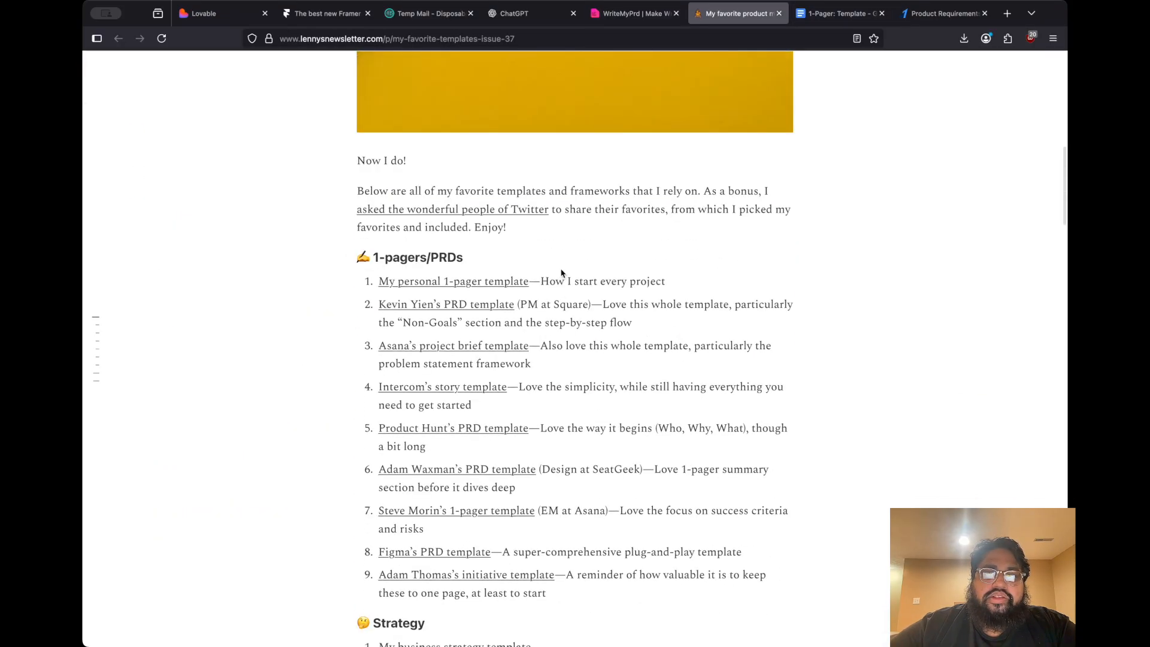
Select the 1-Pager Template's outline from the project title through the milestones question, and switch to ChatGPT
key(ctrl+Tab)
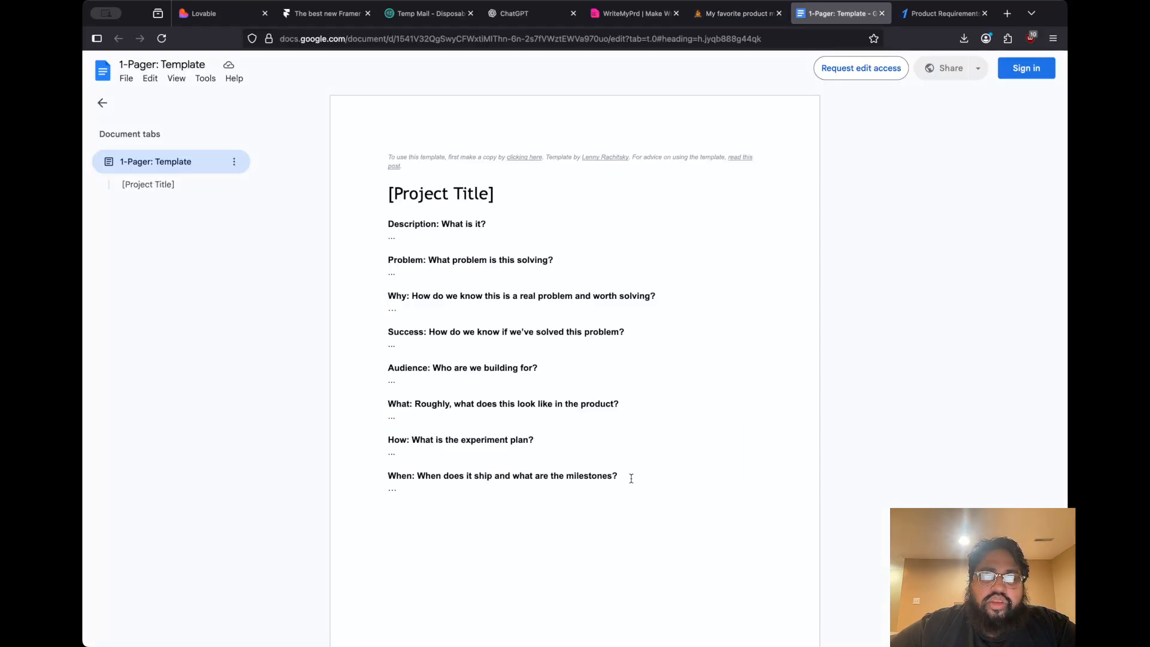
drag(631, 478, 375, 184)
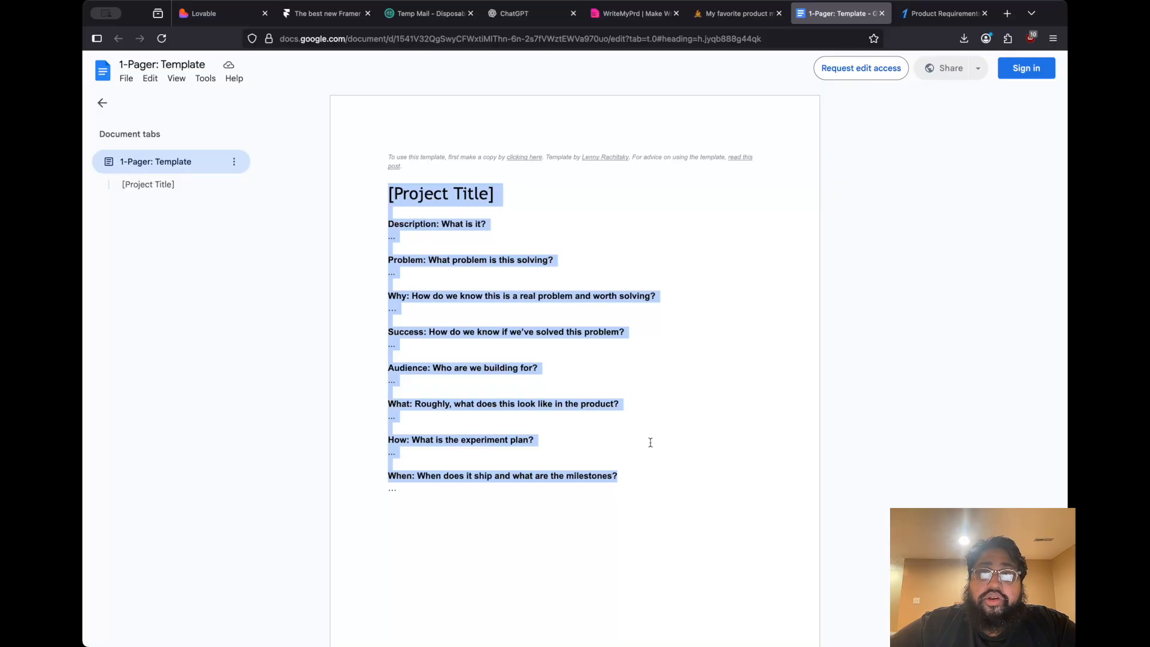
click(521, 13)
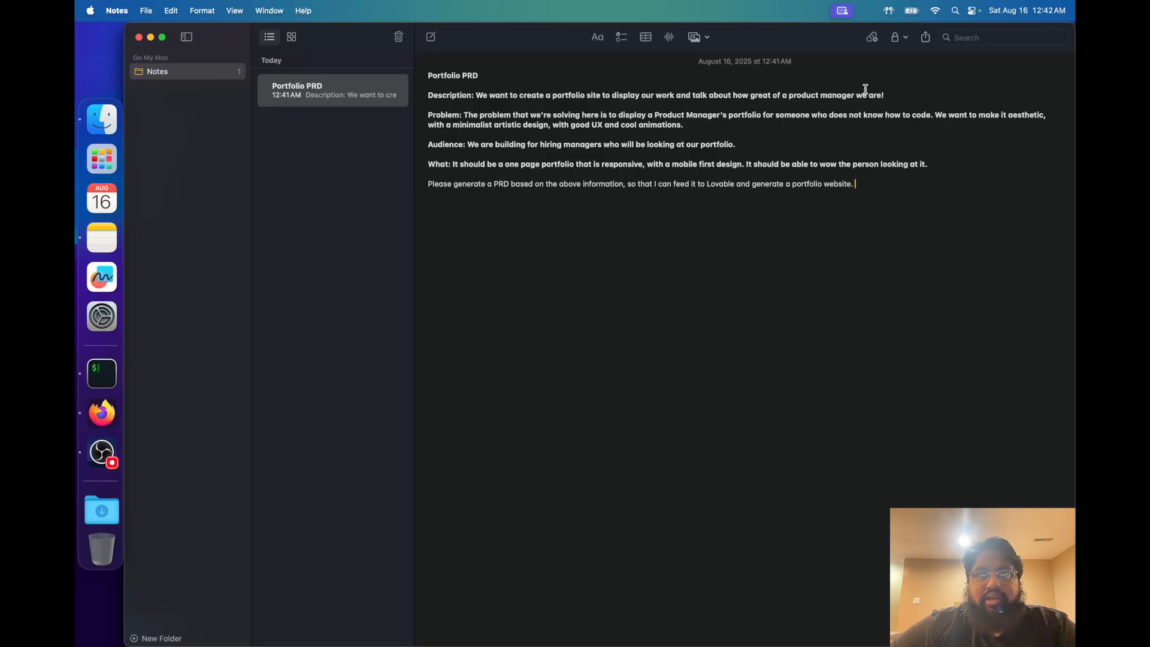
Copy the entire Portfolio PRD note from Notes and submit it to ChatGPT to generate the PRD
drag(859, 191, 413, 63)
click(487, 96)
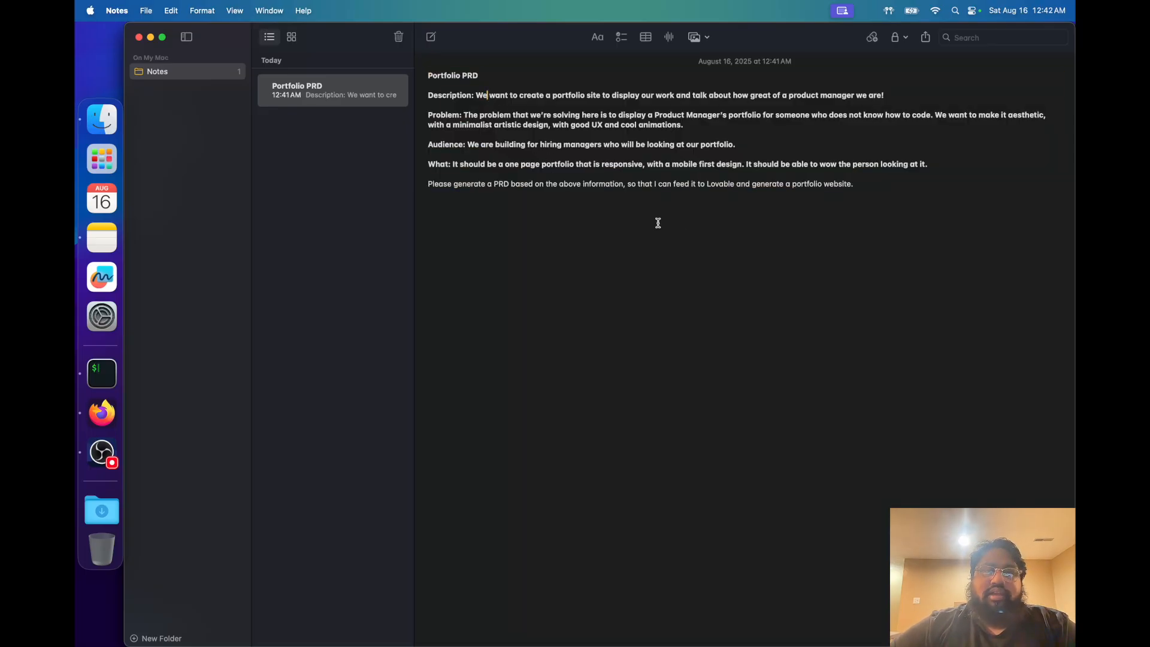
click(834, 216)
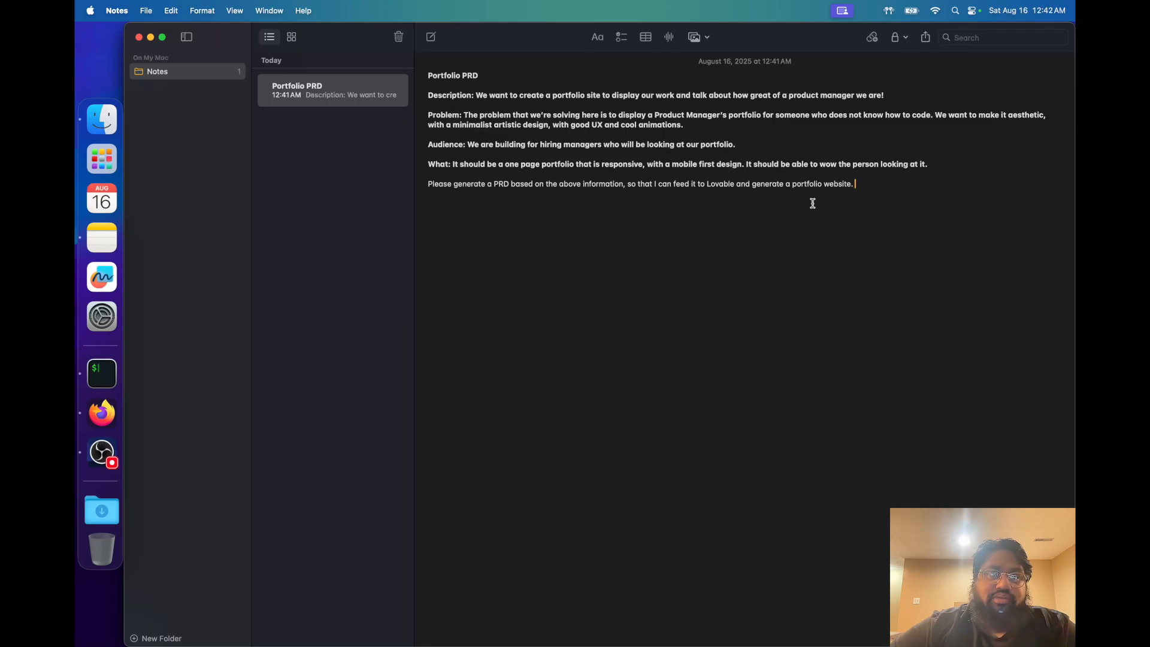
key(super+a)
key(super+c)
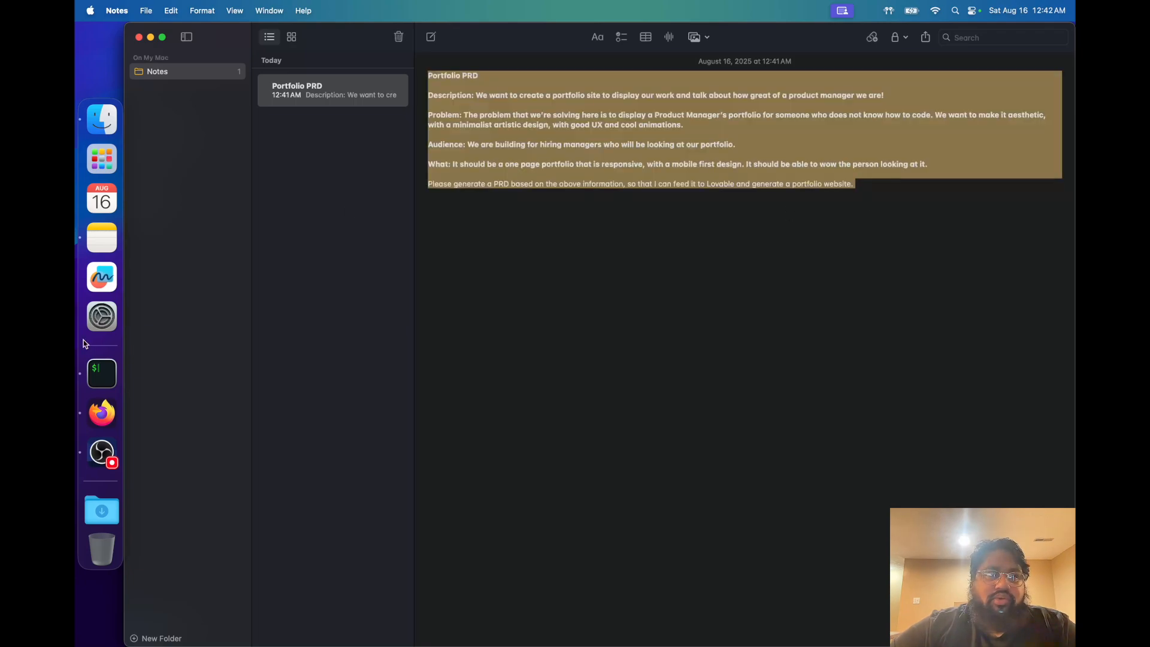
click(101, 413)
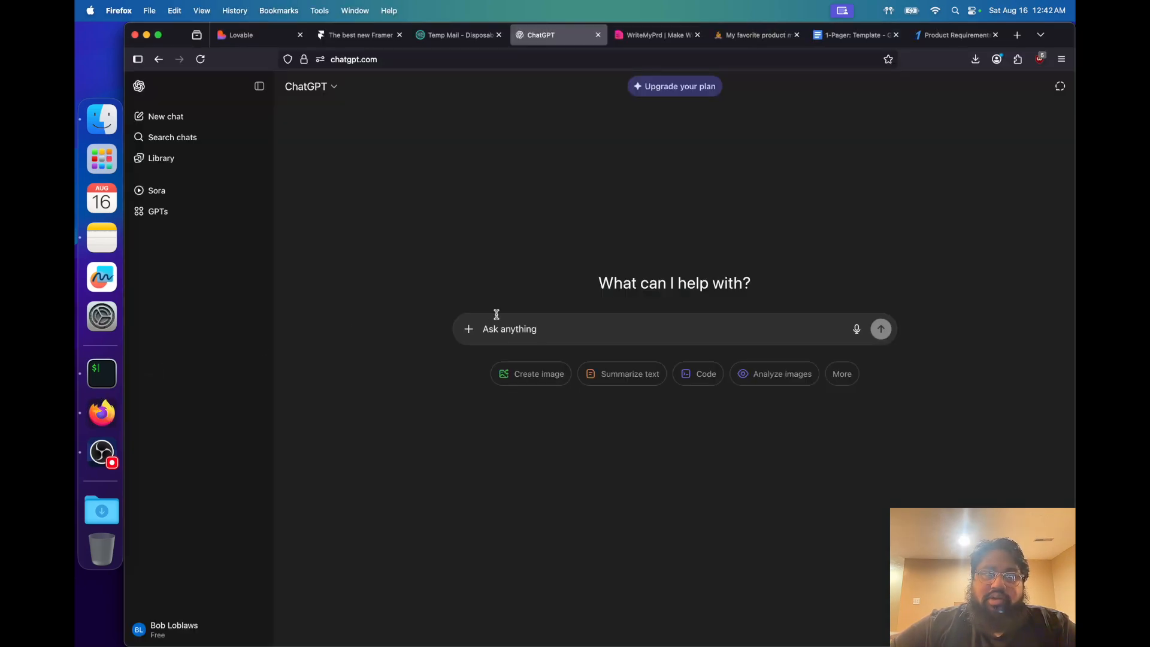
key(super+v)
key(Return)
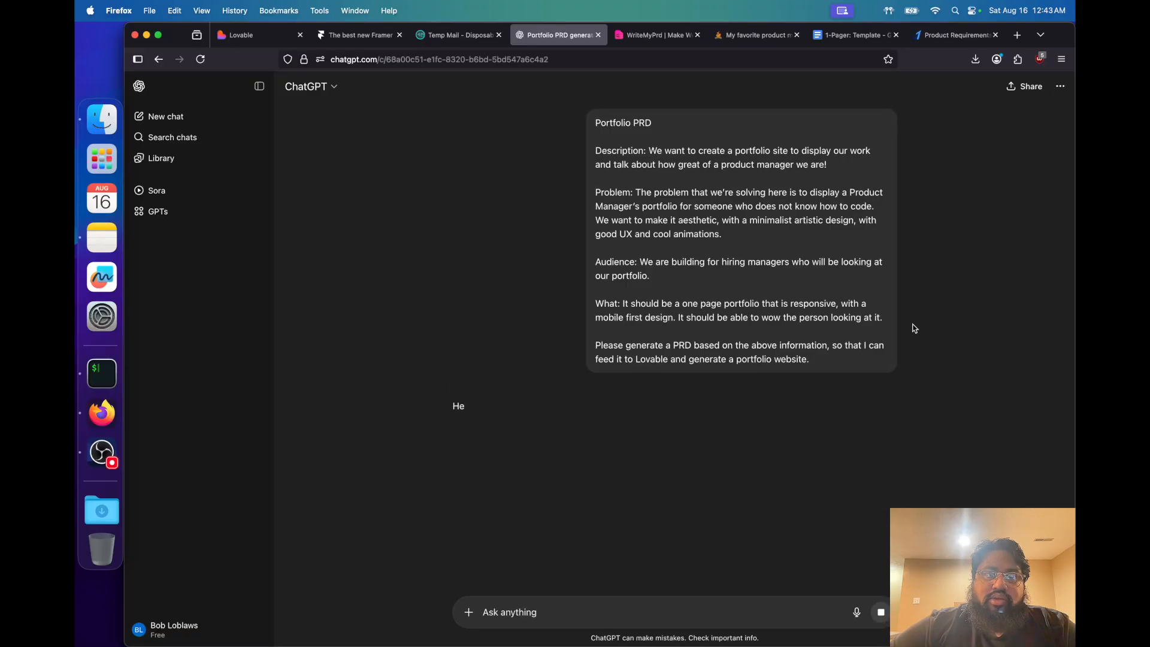
Copy ChatGPT's complete PRD response and switch to the new-project prompt in Lovable
scroll(824, 377, down, 10)
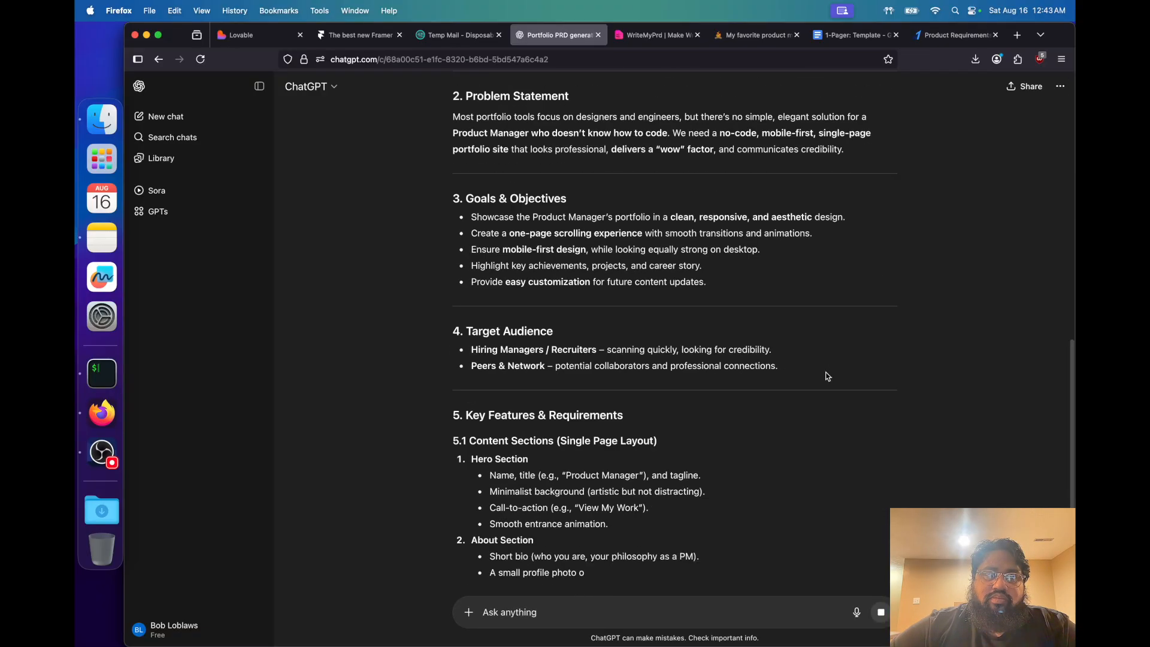
scroll(726, 346, down, 8)
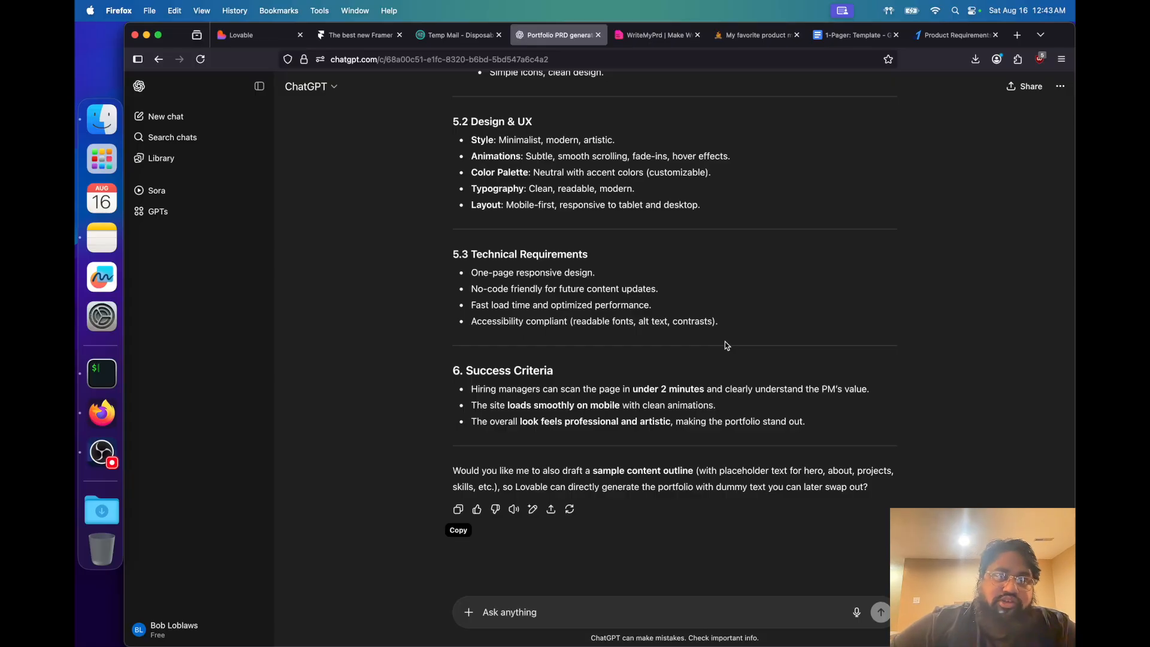
click(258, 36)
click(432, 340)
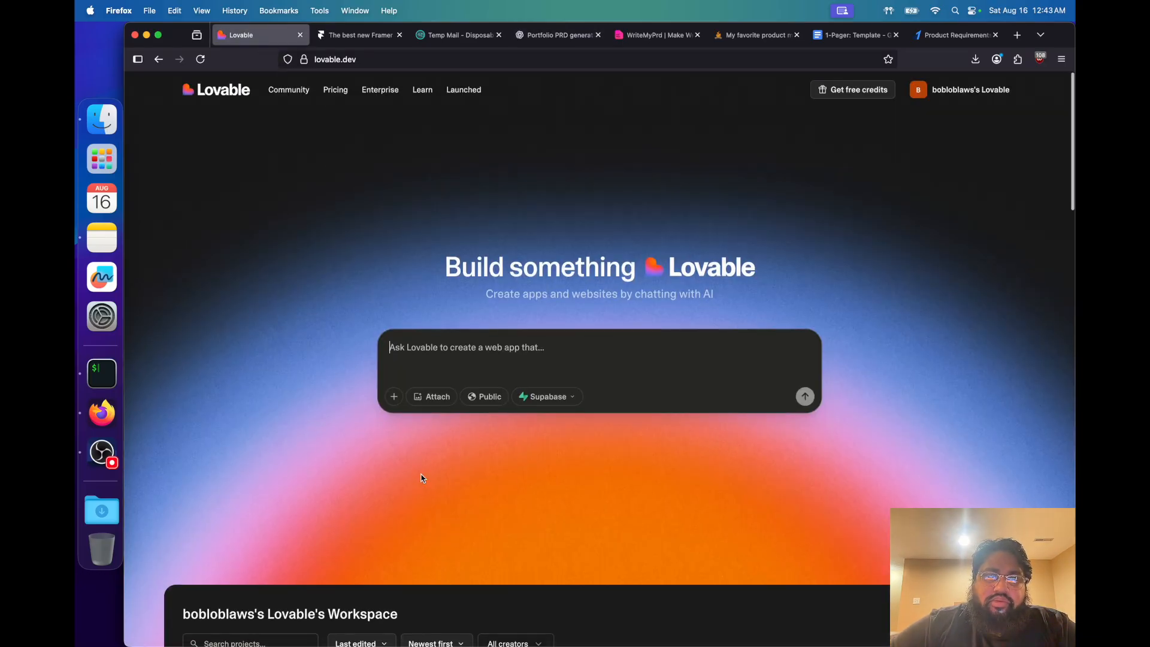
scroll(410, 506, down, 5)
scroll(455, 419, up, 5)
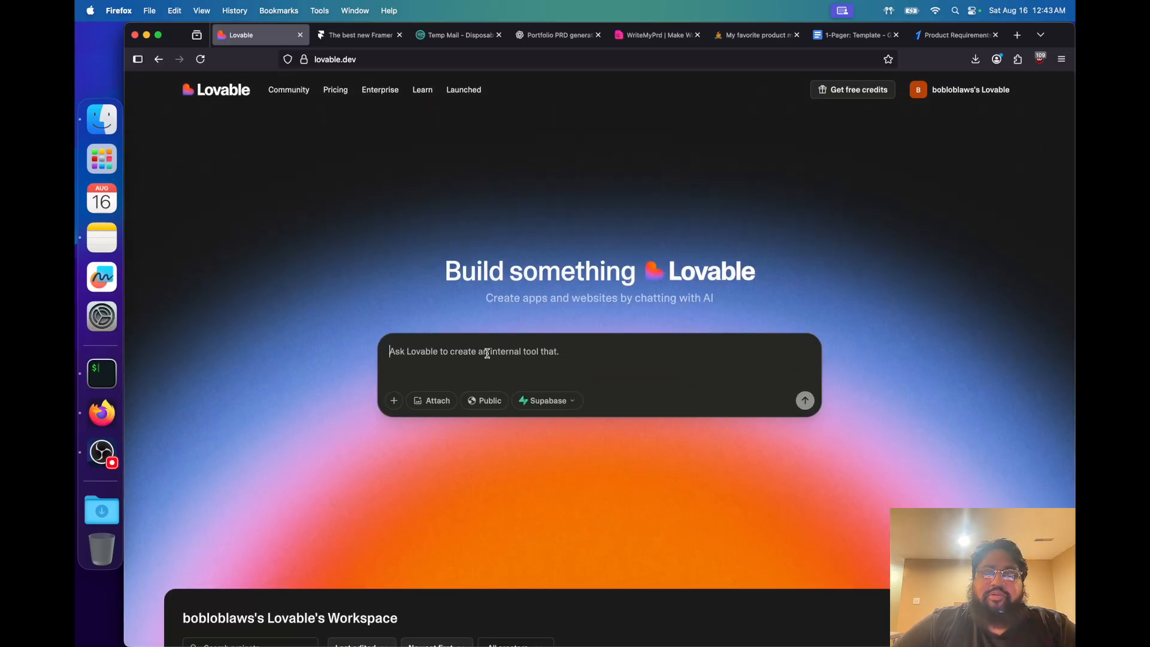
Submit a Lovable prompt beginning "We have a PRD that we want to" followed by the pasted PRD, ending it after the Success Criteria bullets
text(We have a PRD that we want to)
key(super+v)
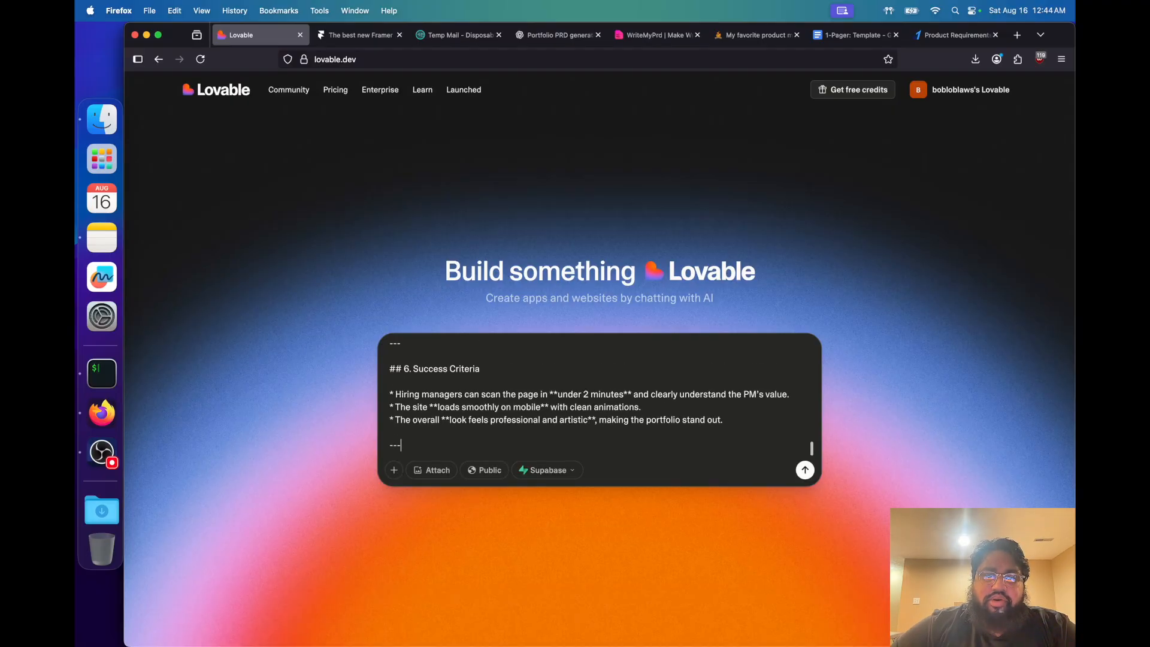
key(BackSpace)
key(BackSpace)
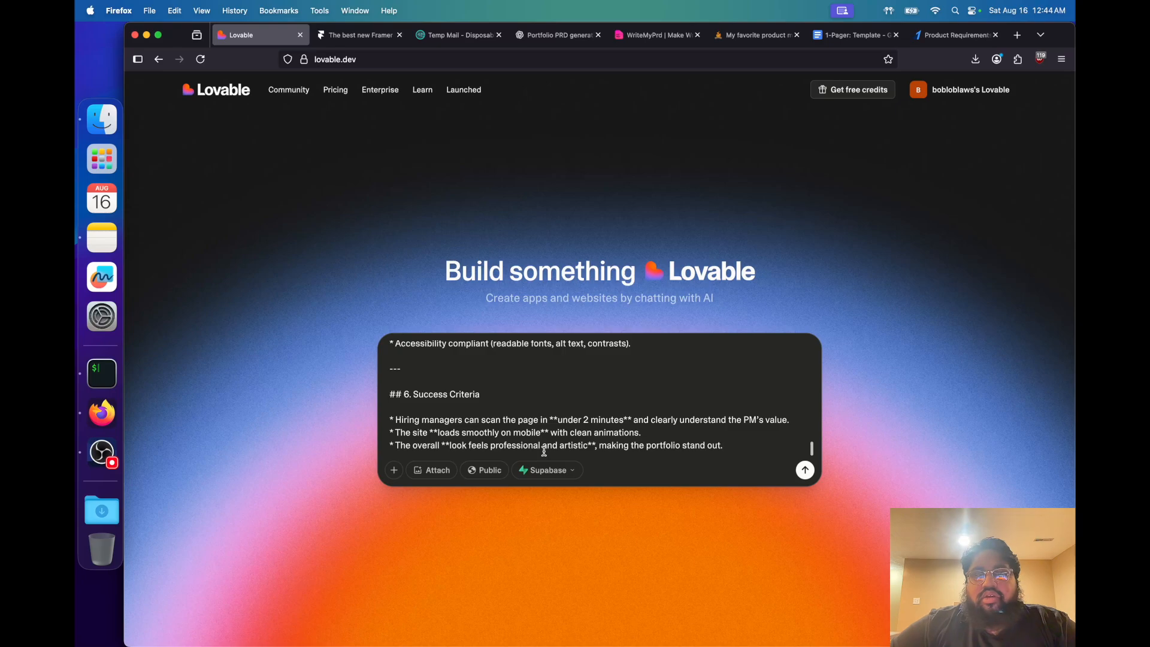
click(640, 405)
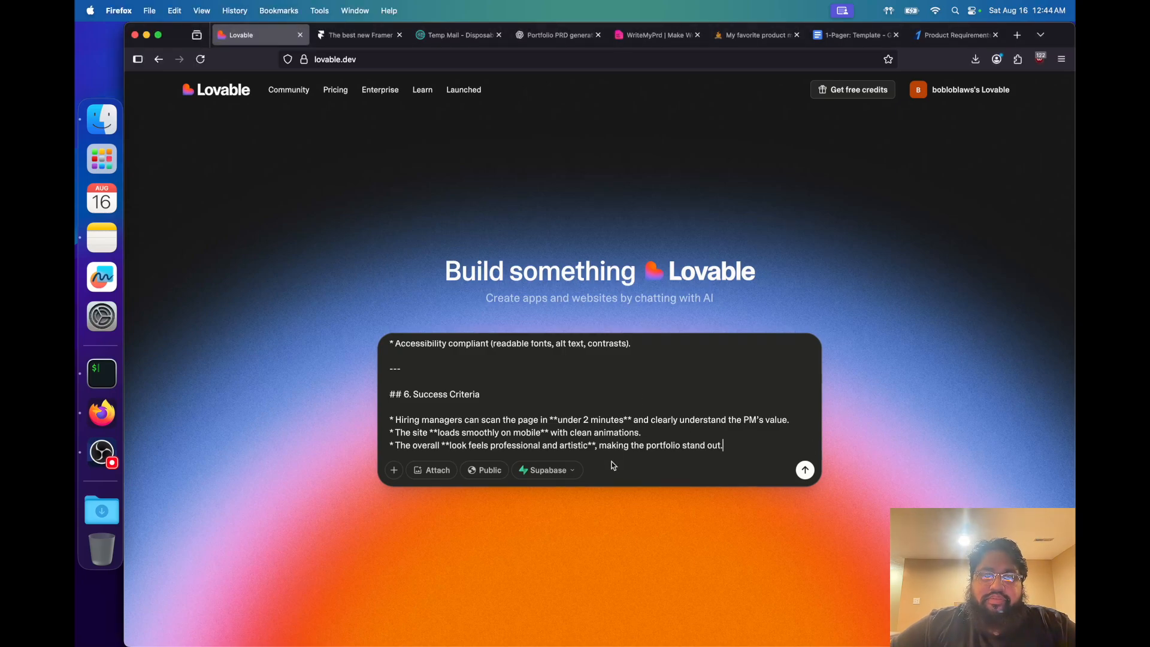
click(805, 470)
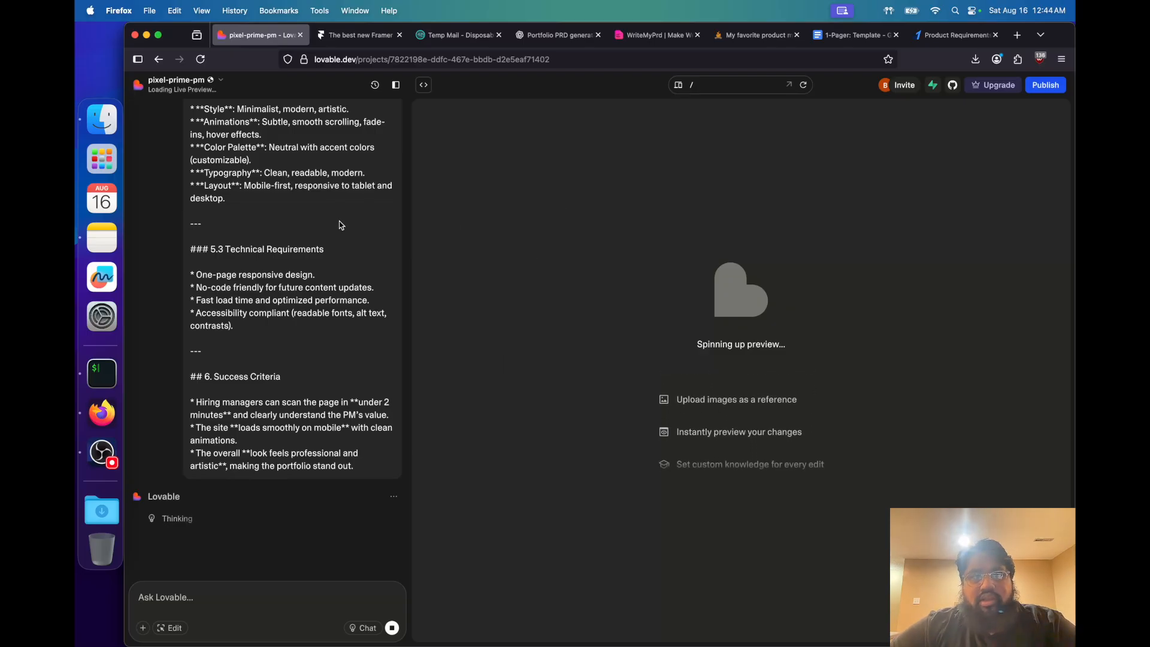
Review the submitted PRD and Lovable's planned design vision, features and design elements in the project chat
scroll(339, 222, up, 15)
scroll(339, 224, up, 20)
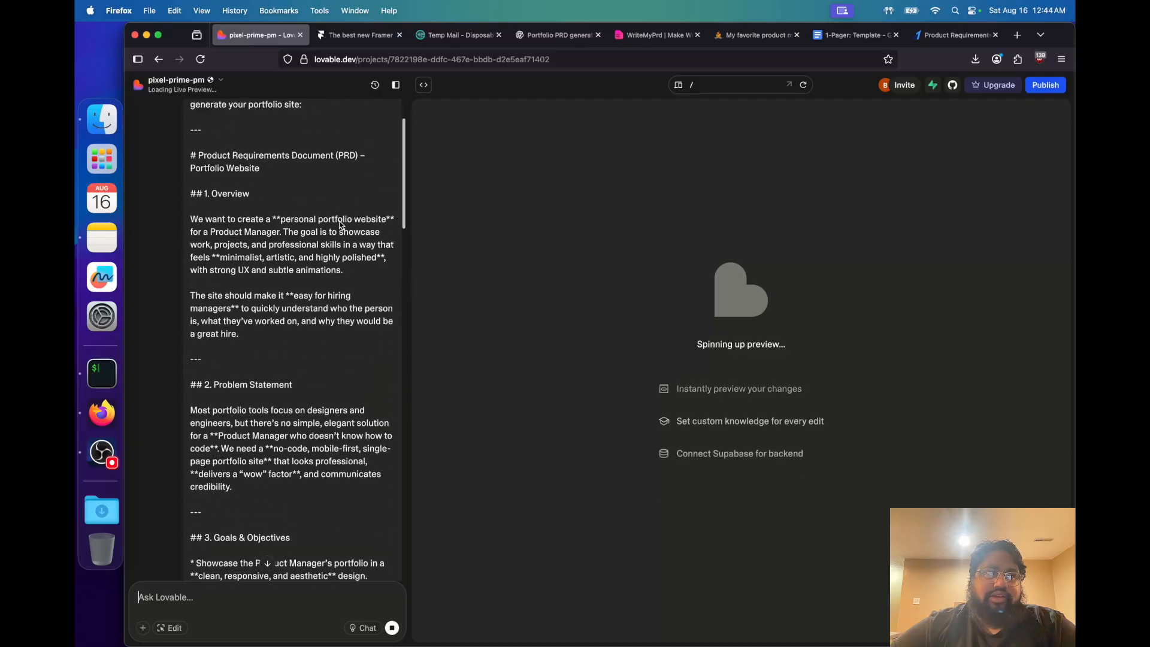
scroll(339, 221, down, 20)
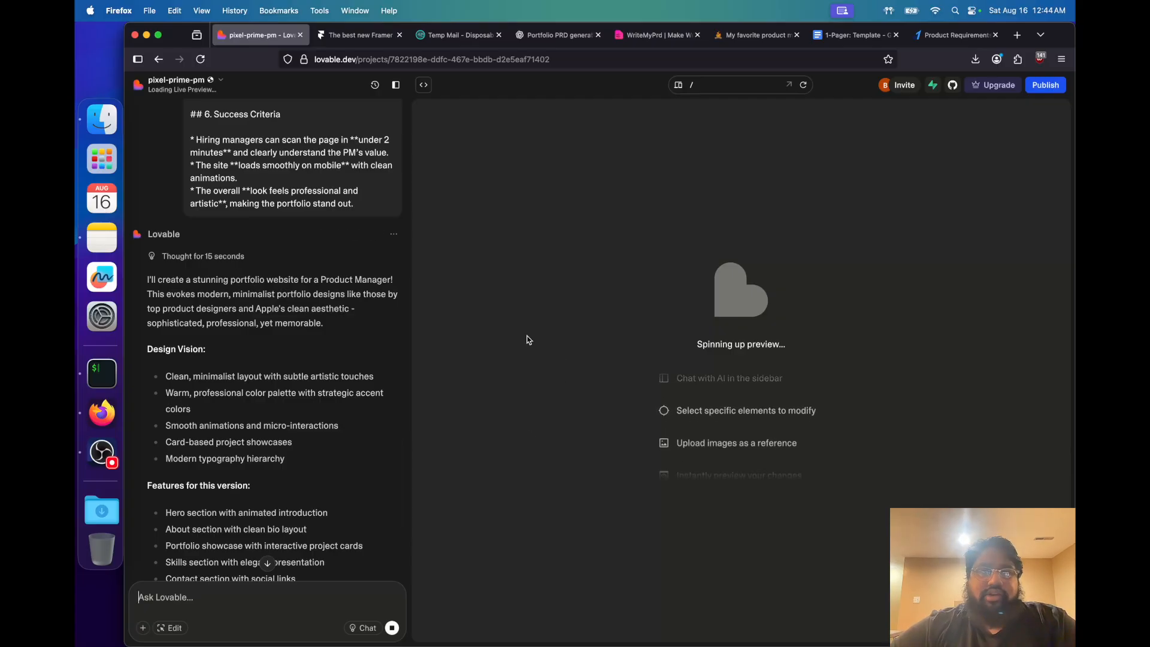
scroll(302, 360, down, 10)
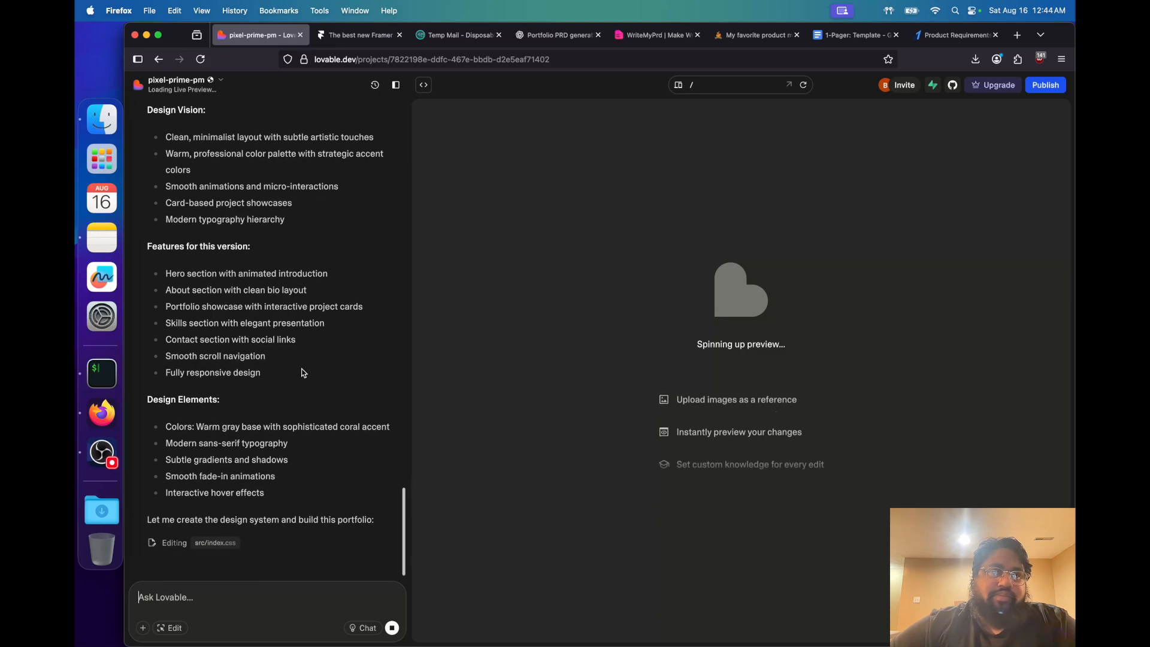
Look over Lovable's plan, check the project's edit history, and compare the workspace with the chat shown and hidden
scroll(302, 365, up, 5)
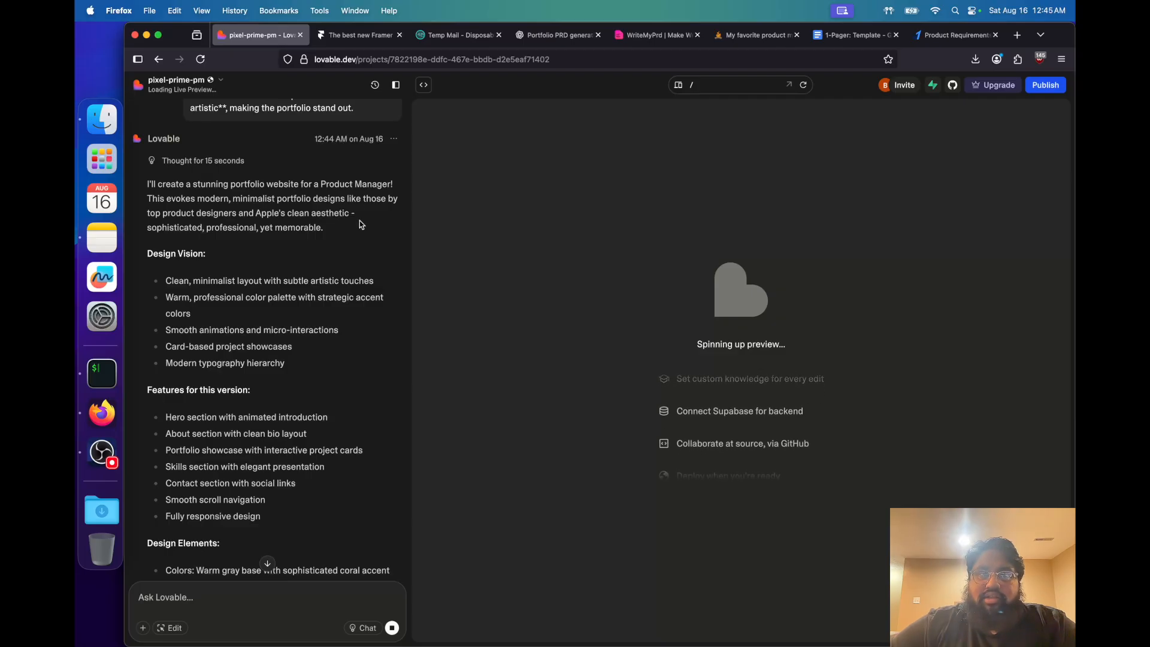
click(376, 86)
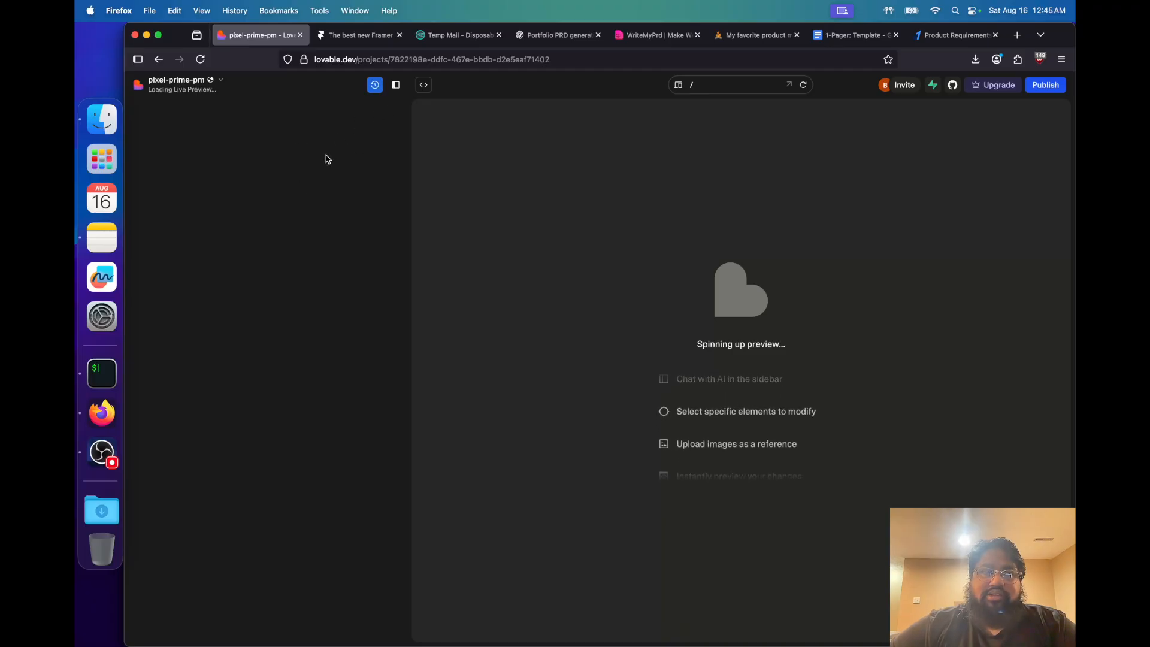
click(375, 85)
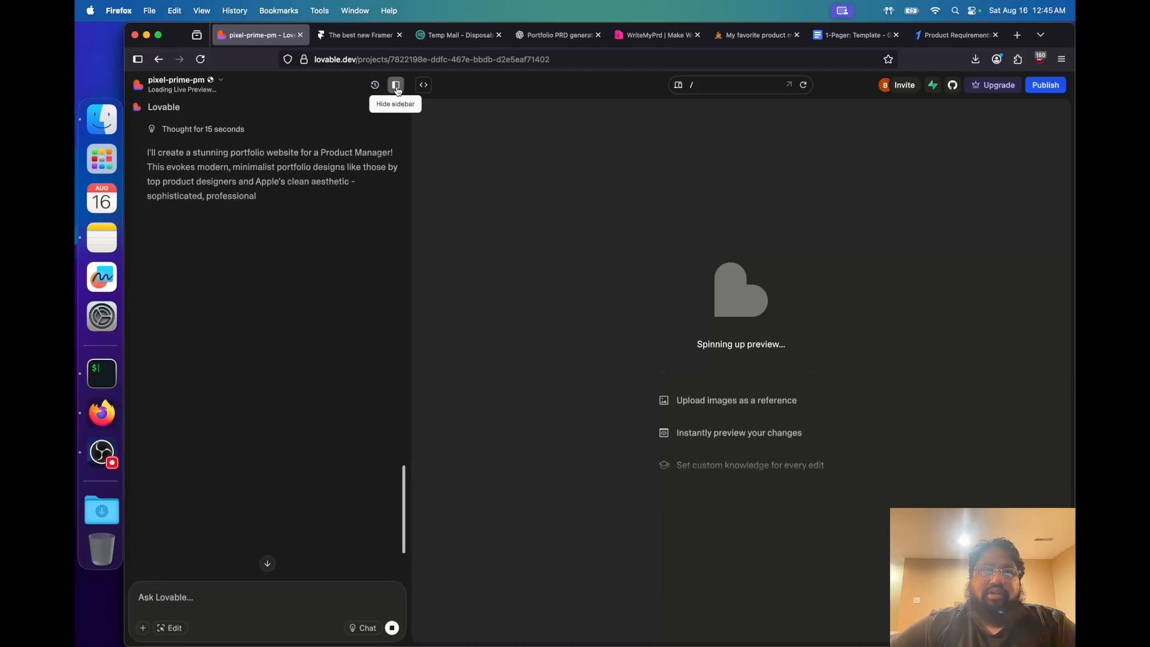
scroll(341, 183, up, 3)
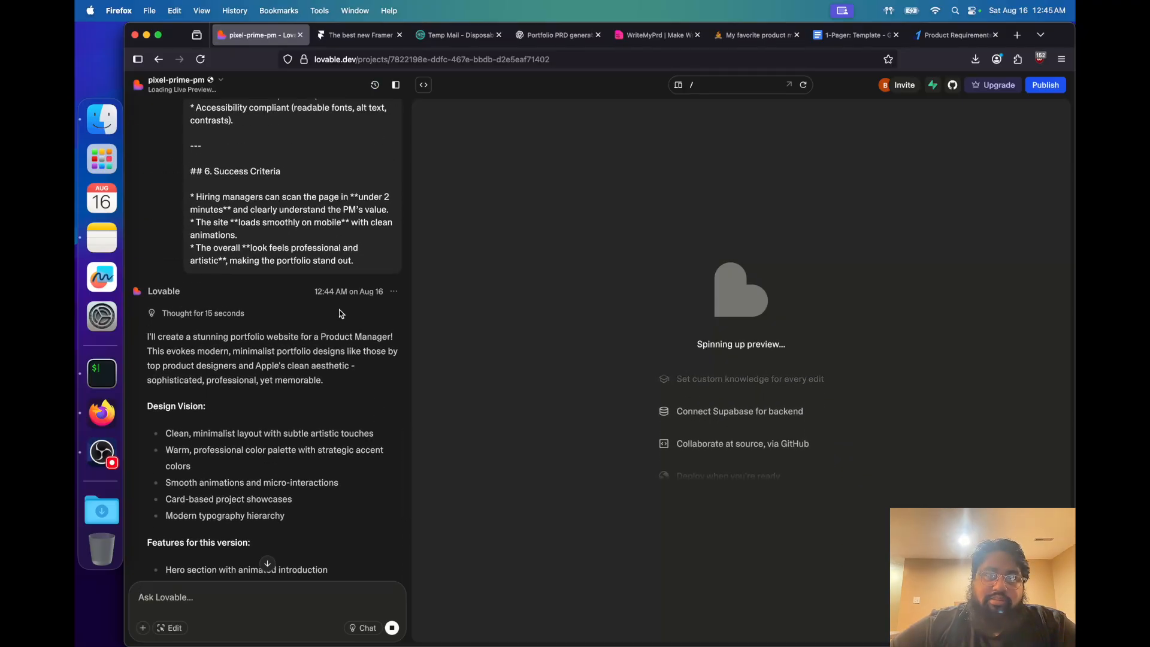
click(399, 91)
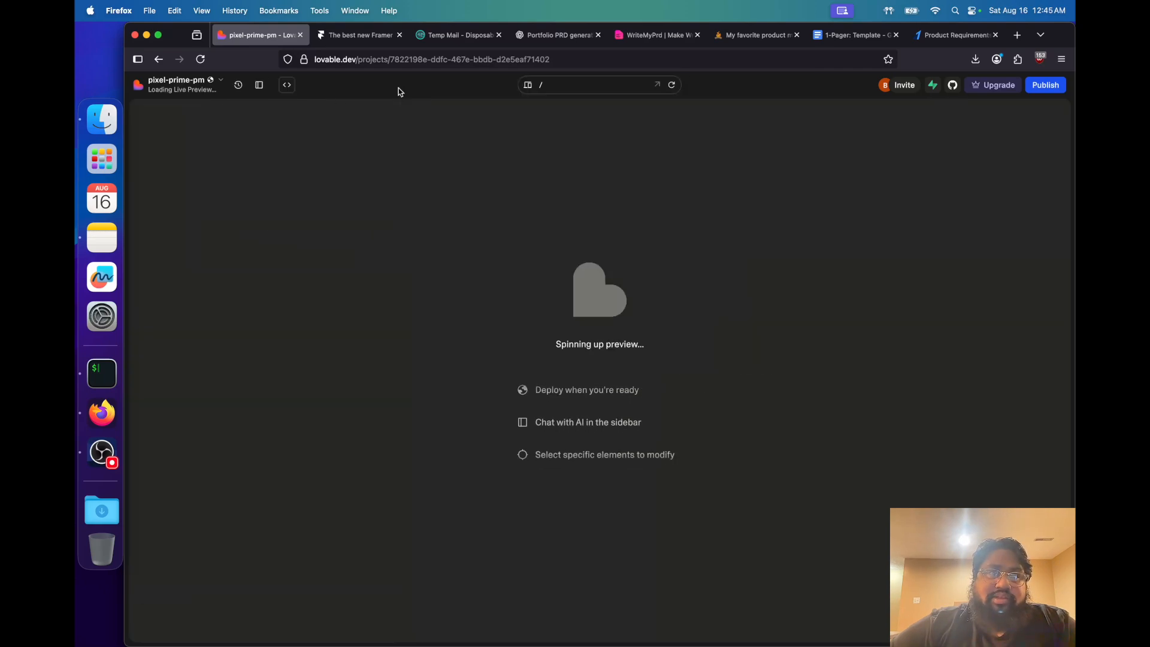
click(259, 85)
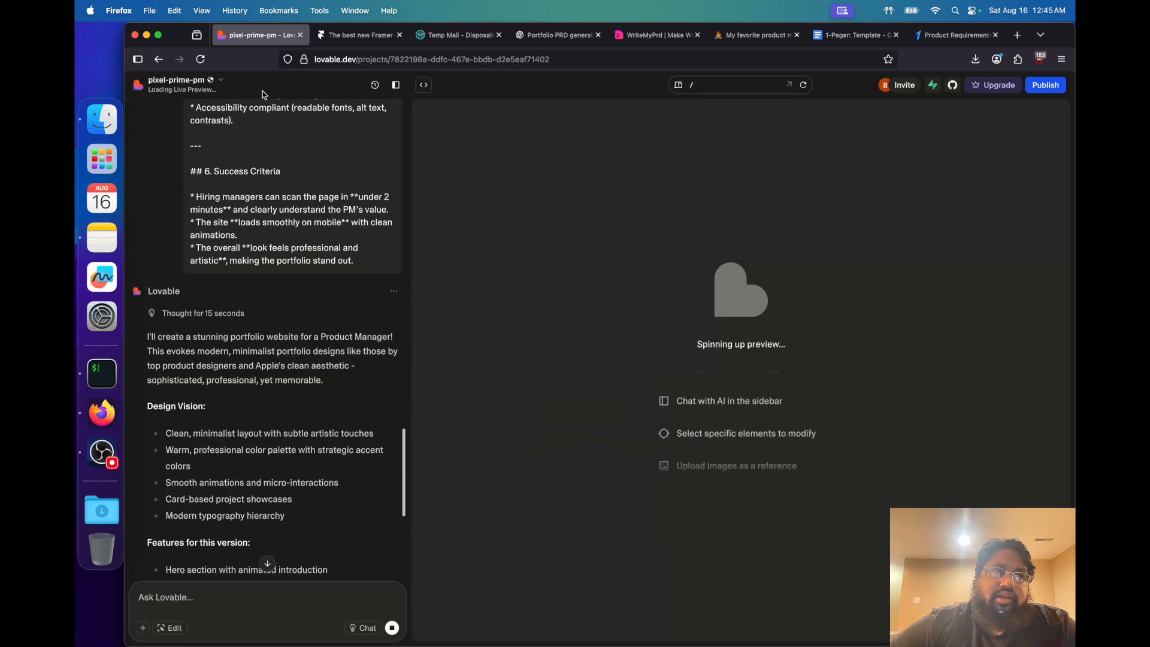
click(397, 87)
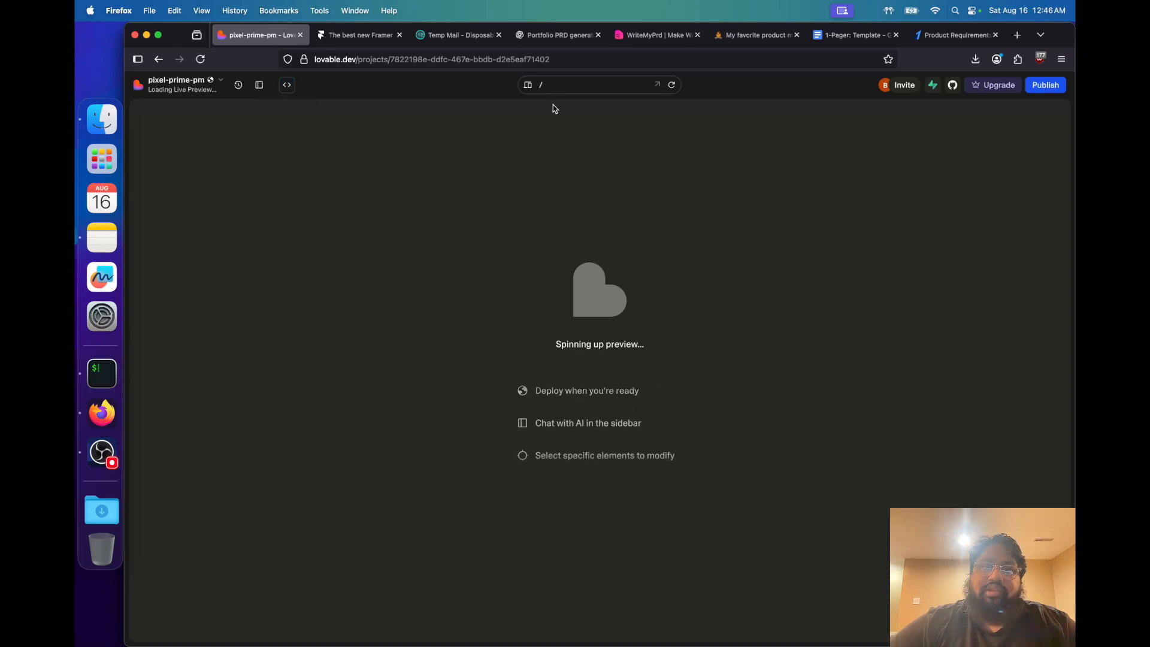
Cycle the live preview through the tablet, phone and desktop sizes, ending on the desktop size
click(528, 87)
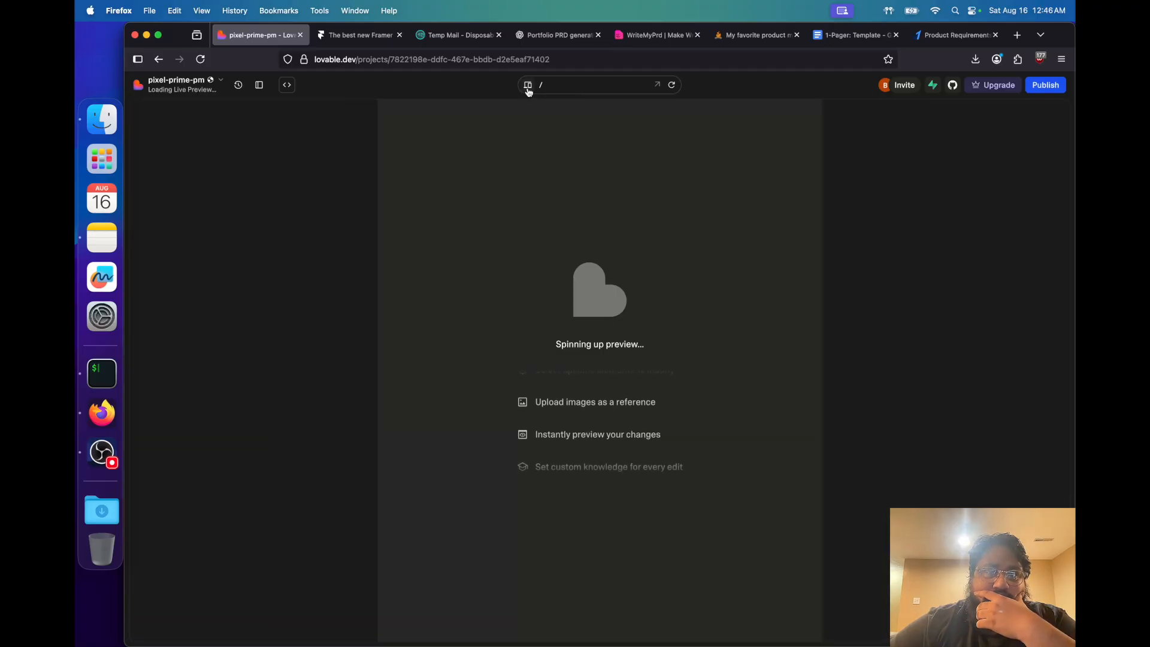
click(528, 87)
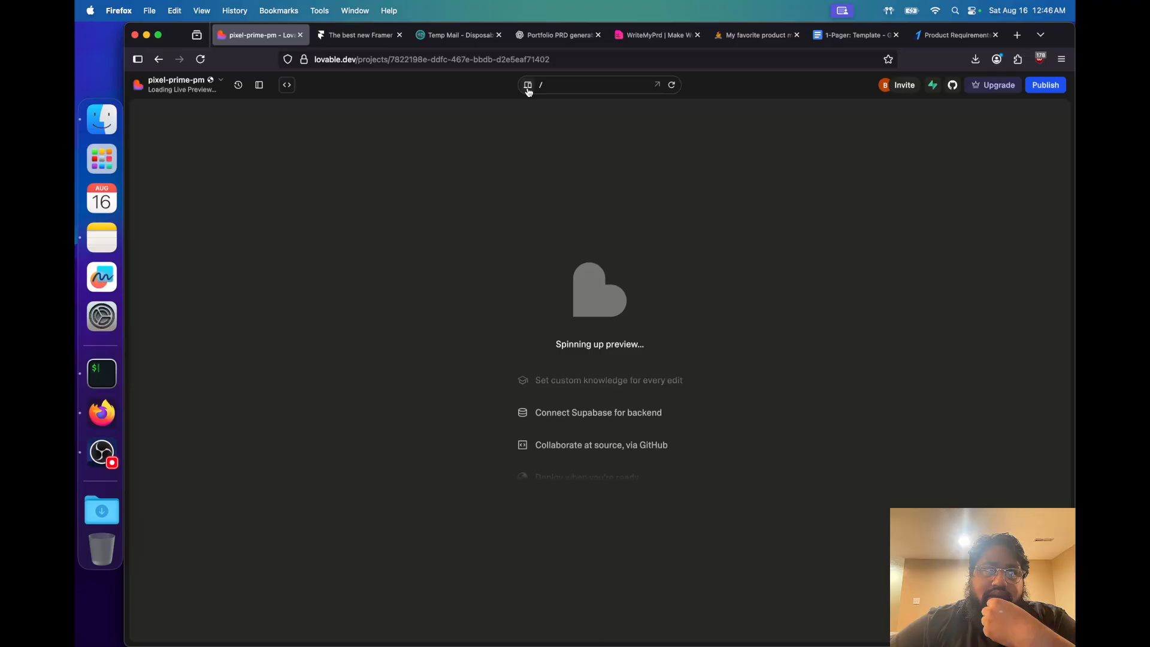
click(528, 87)
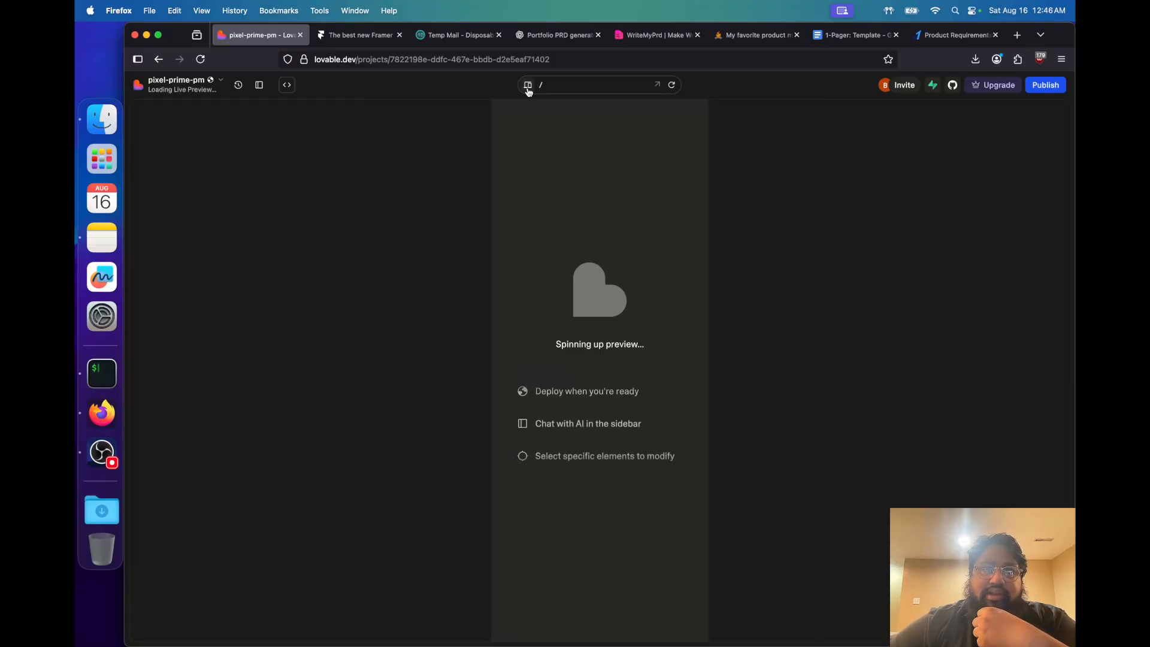
click(528, 87)
click(528, 88)
click(528, 87)
click(528, 87)
click(528, 87)
click(528, 88)
click(529, 87)
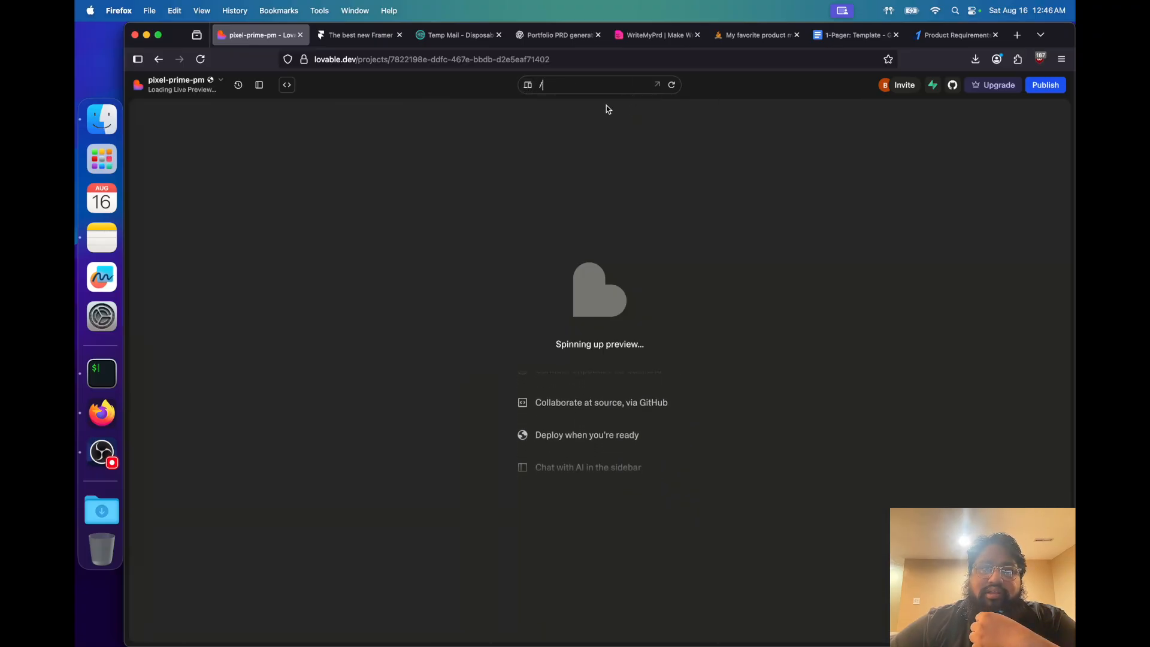
click(572, 86)
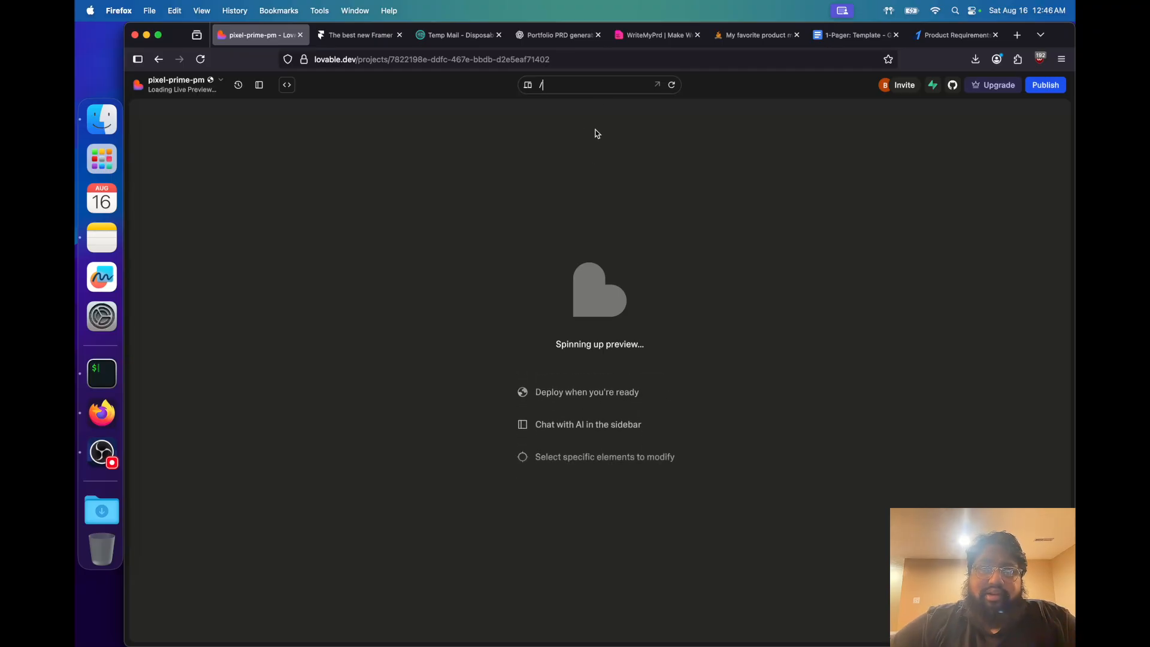
click(591, 94)
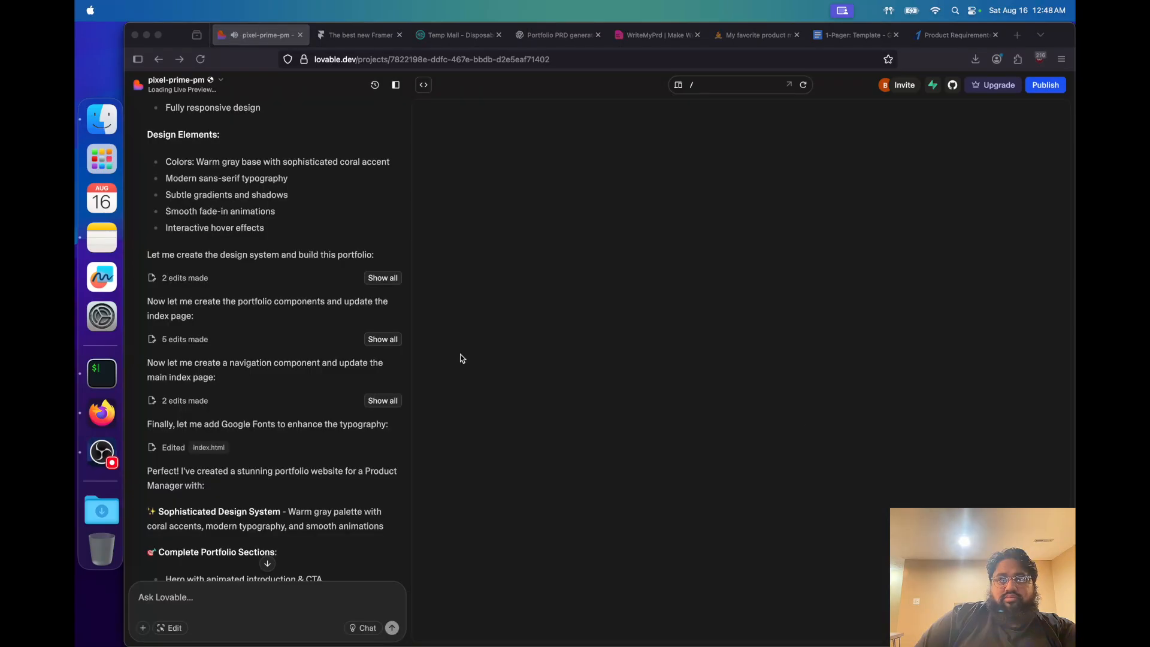
Review Lovable's build summary in the project chat, from the edits and portfolio sections through to the suggested next steps
click(300, 354)
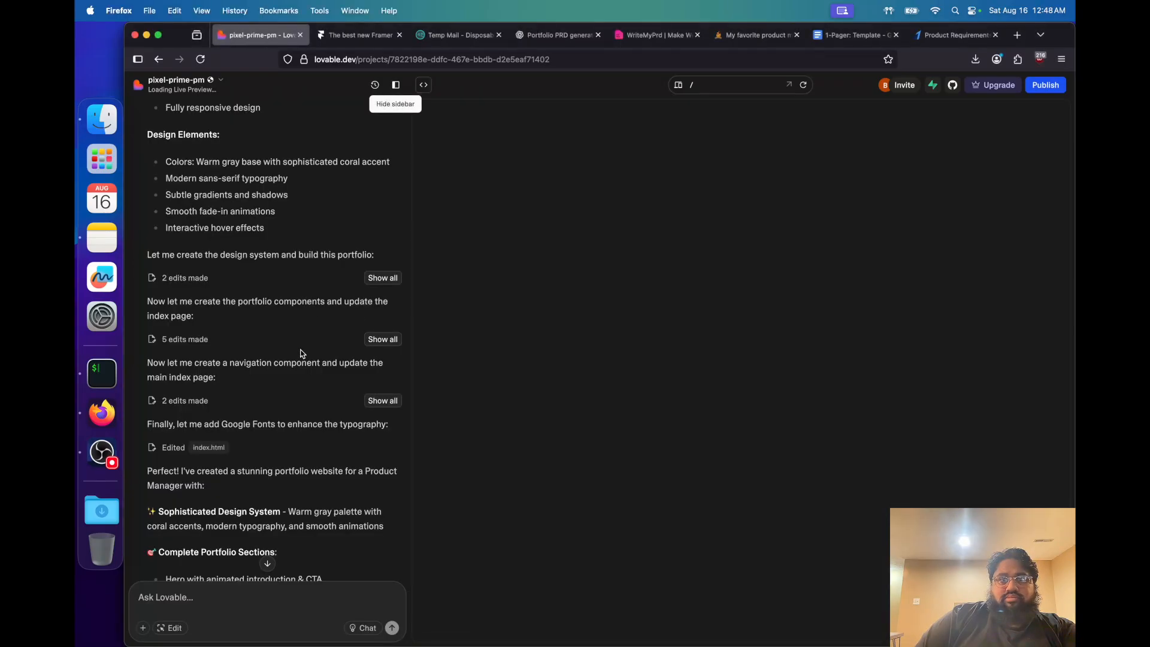
scroll(301, 353, down, 10)
scroll(301, 353, up, 6)
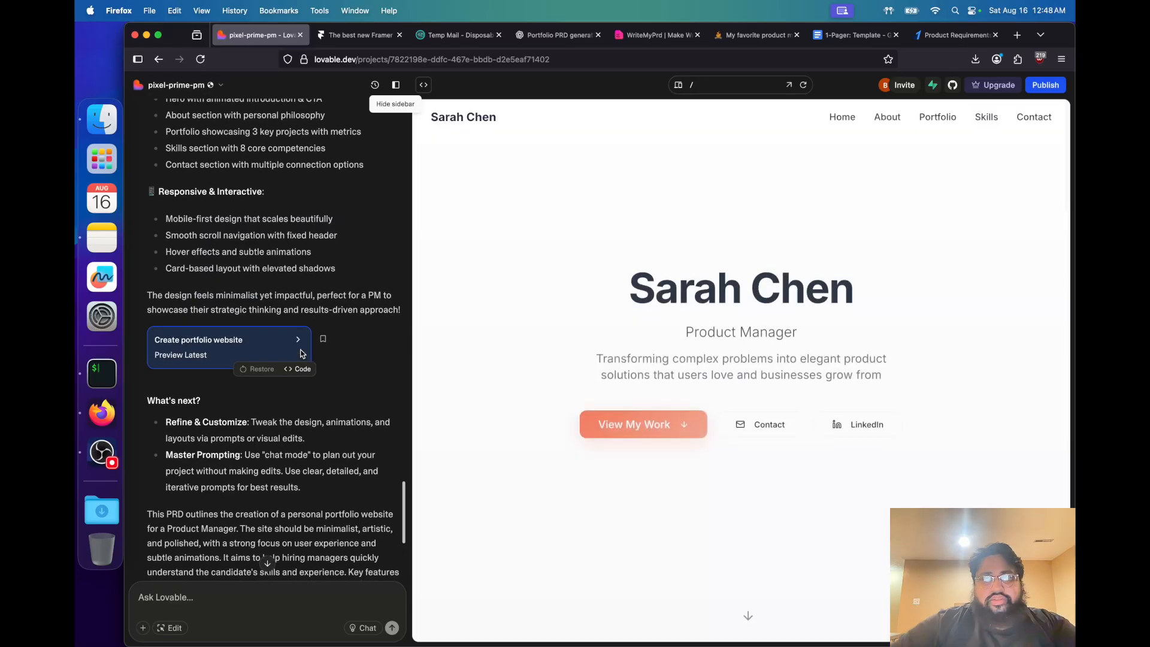
scroll(380, 248, up, 6)
scroll(380, 248, up, 1)
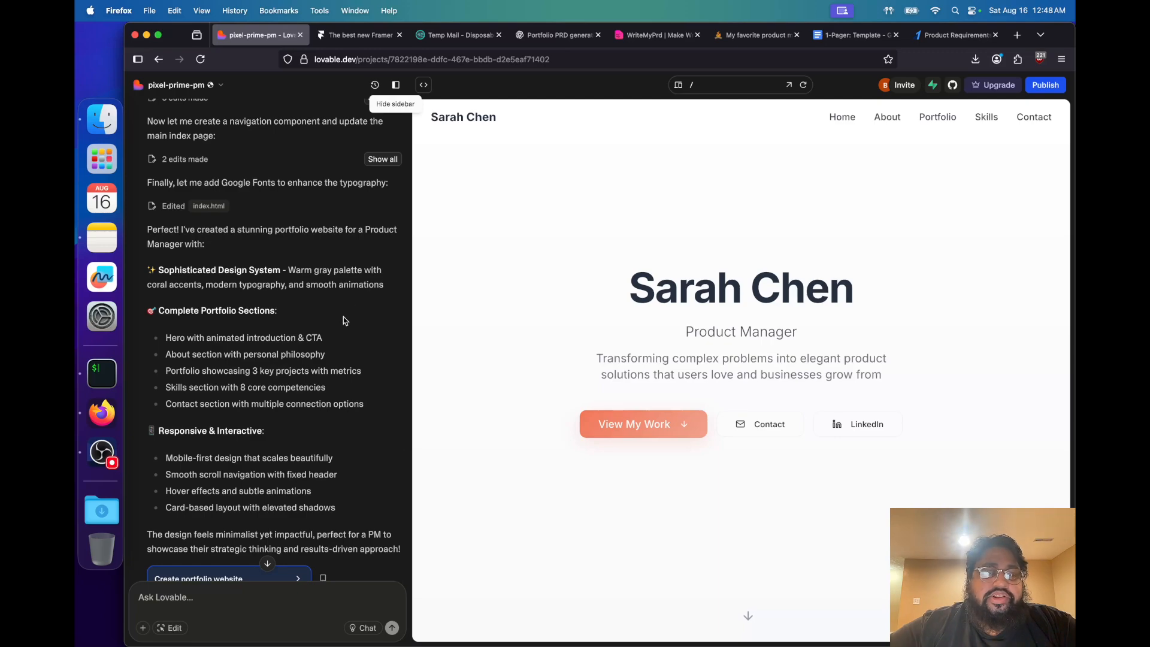
scroll(342, 322, down, 4)
scroll(342, 323, down, 3)
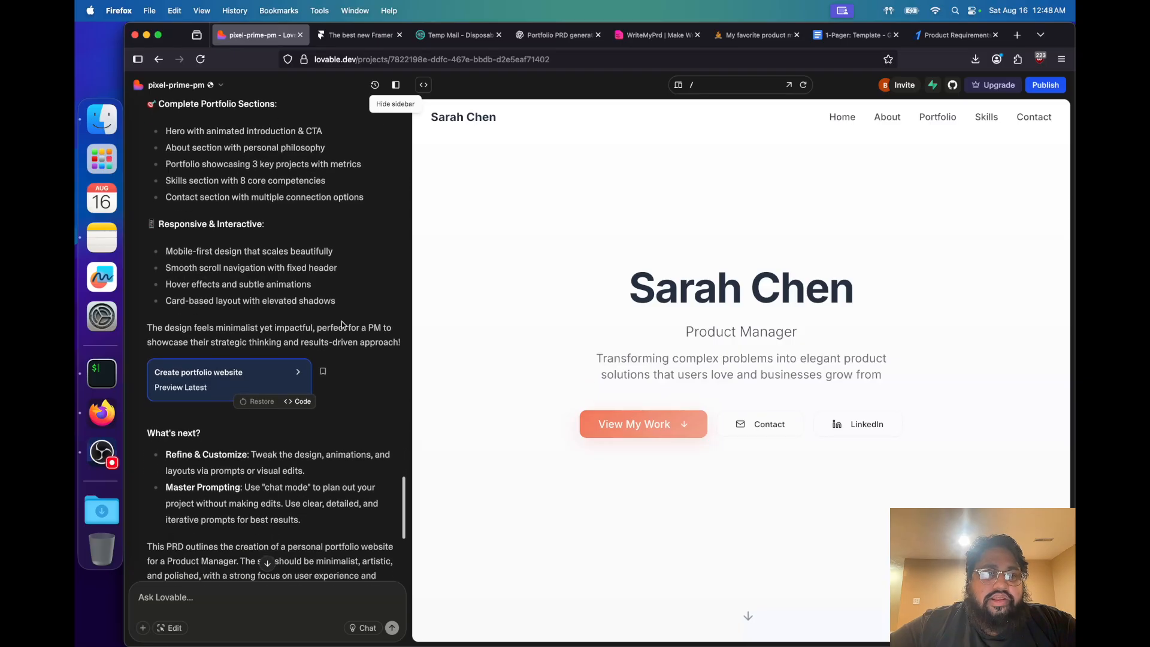
scroll(342, 323, down, 1)
scroll(341, 322, up, 6)
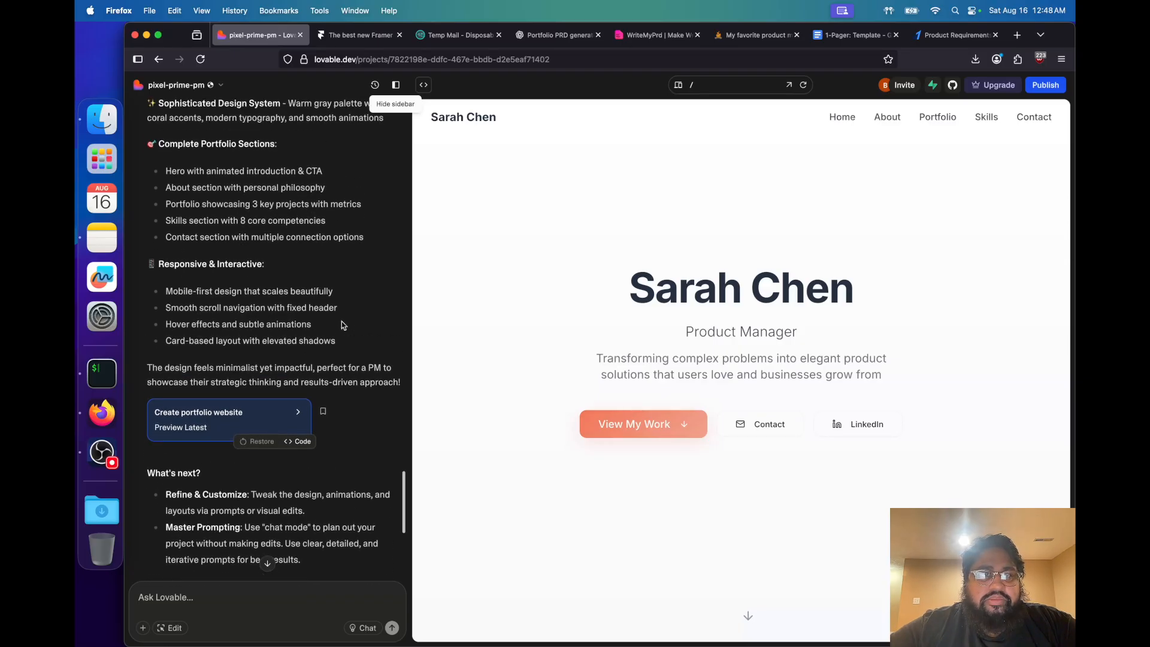
scroll(341, 324, down, 10)
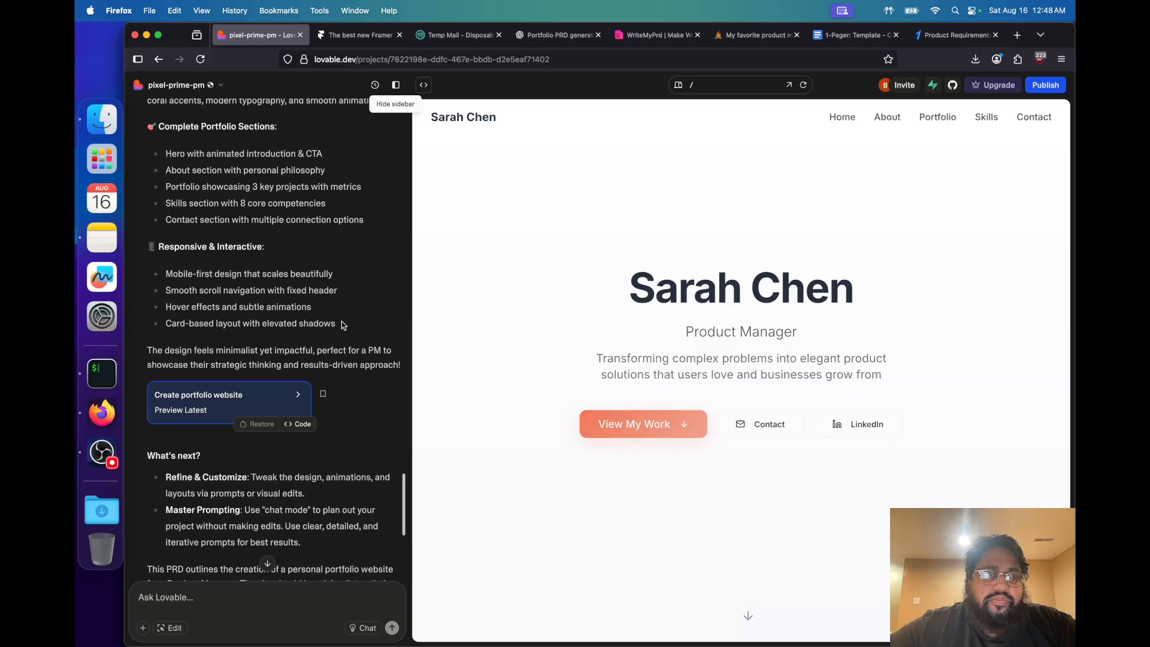
scroll(341, 321, down, 4)
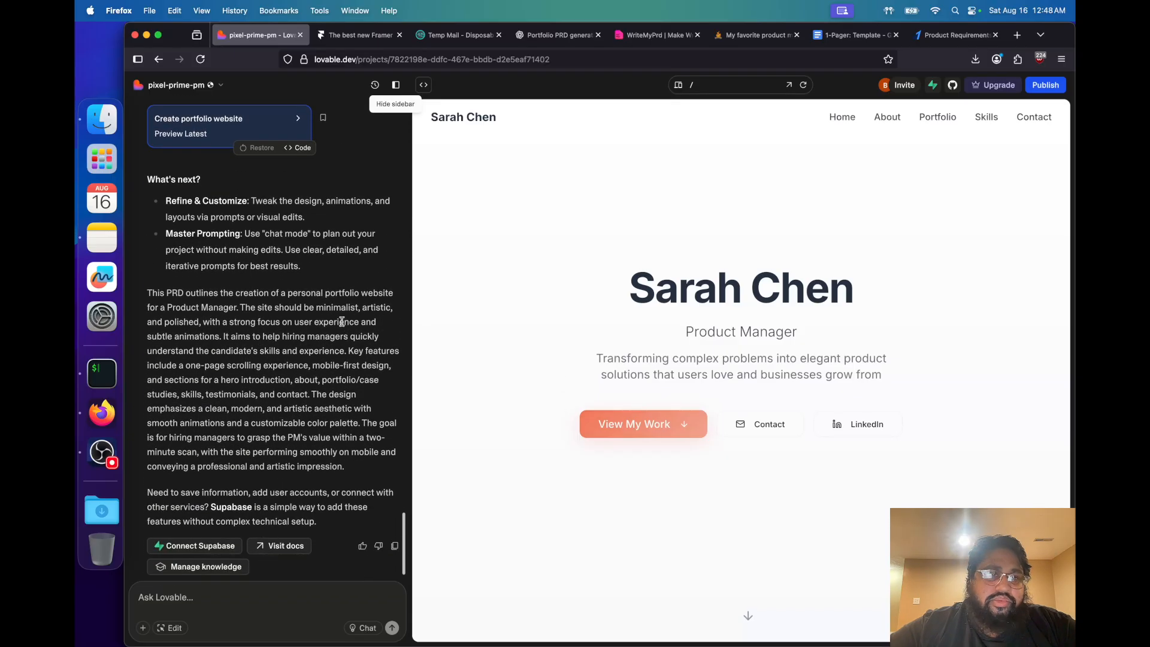
scroll(302, 386, down, 1)
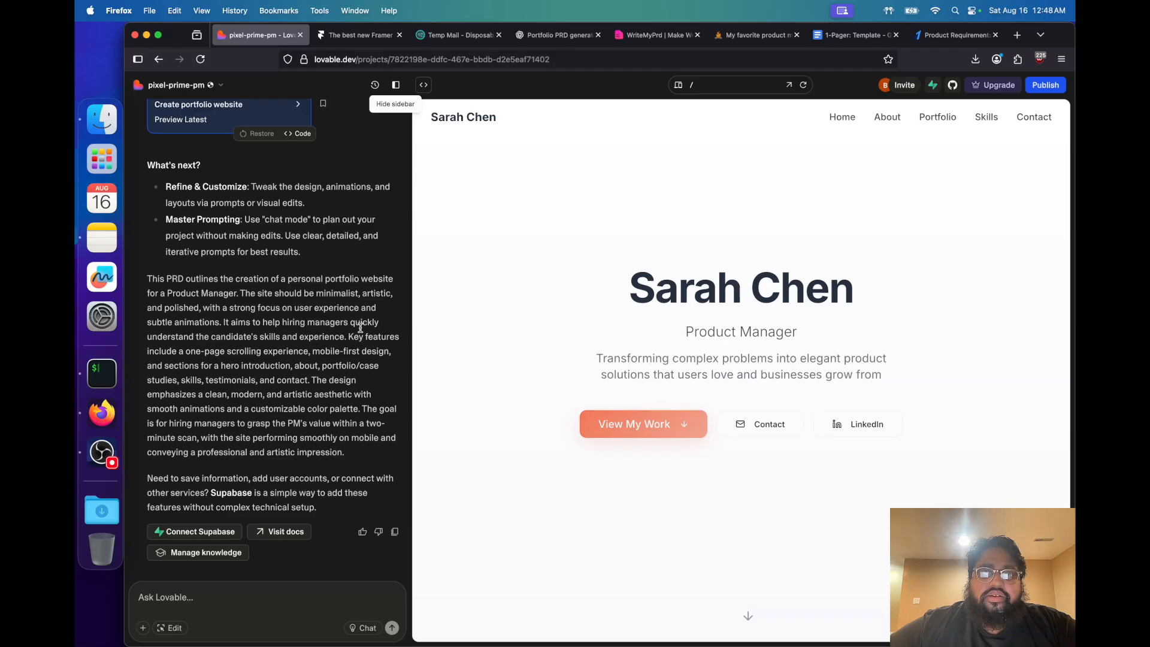
Examine the generated portfolio preview from the hero through About Me, Featured Projects, Skills & Expertise and the contact section
scroll(523, 294, down, 6)
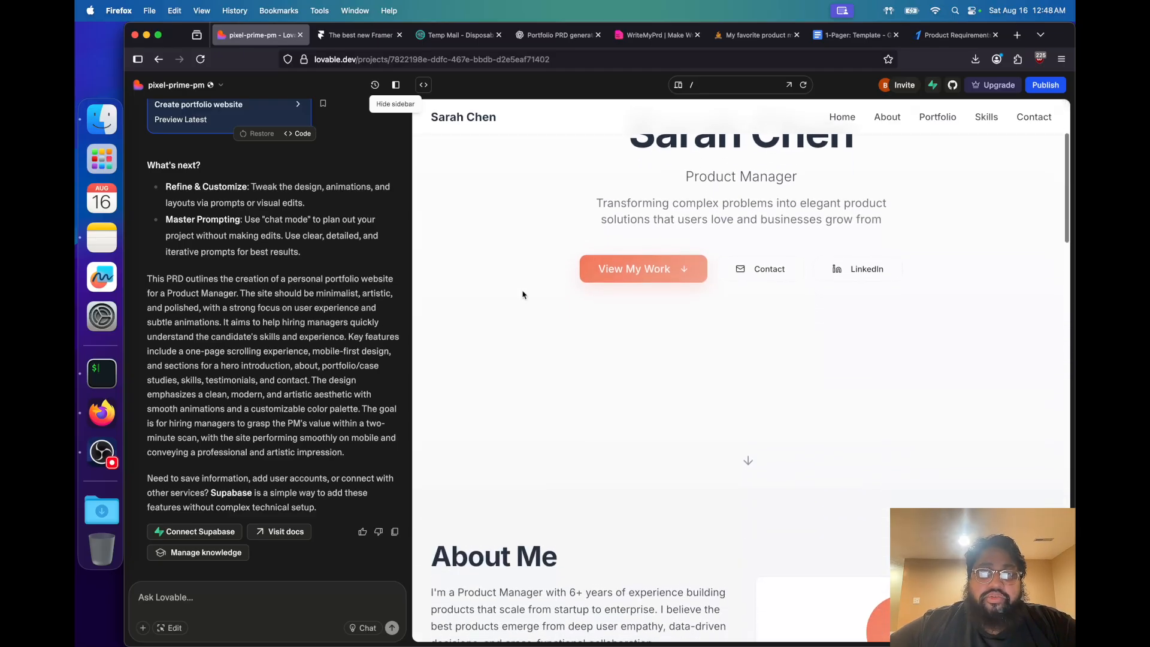
scroll(523, 294, down, 4)
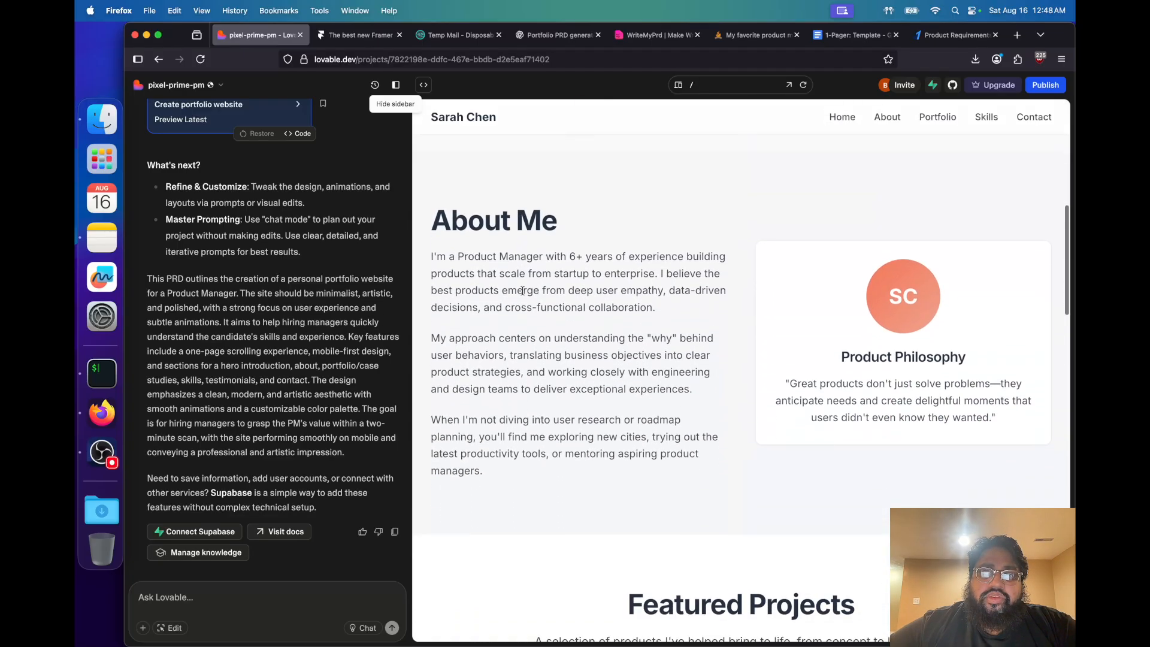
scroll(522, 294, down, 8)
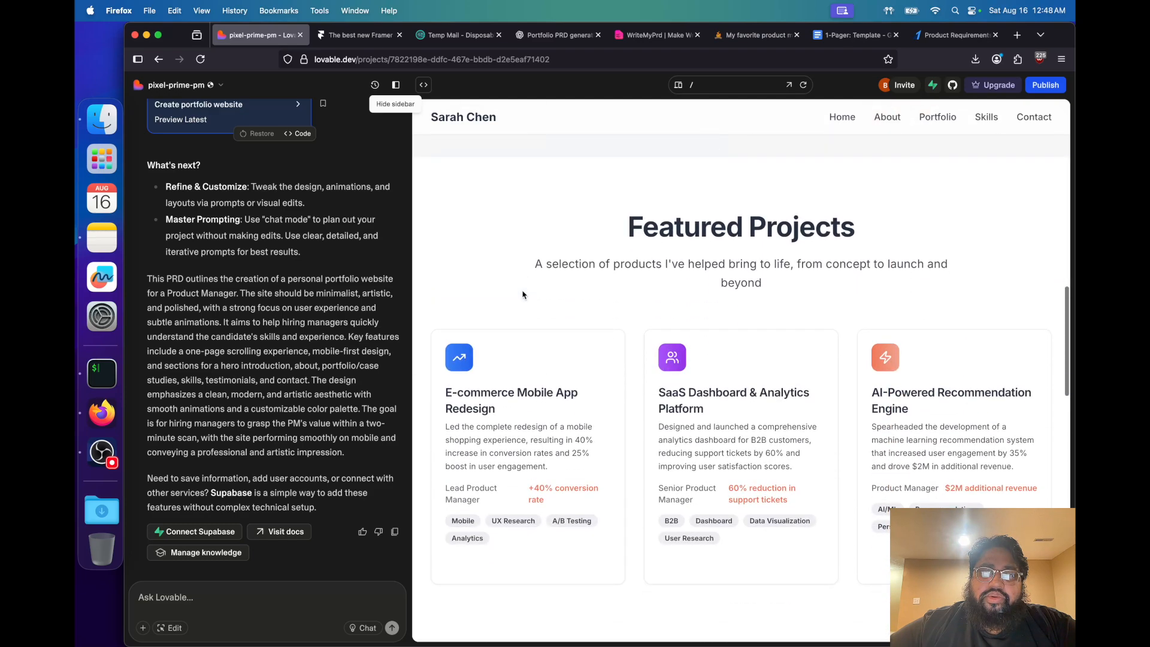
scroll(522, 294, down, 5)
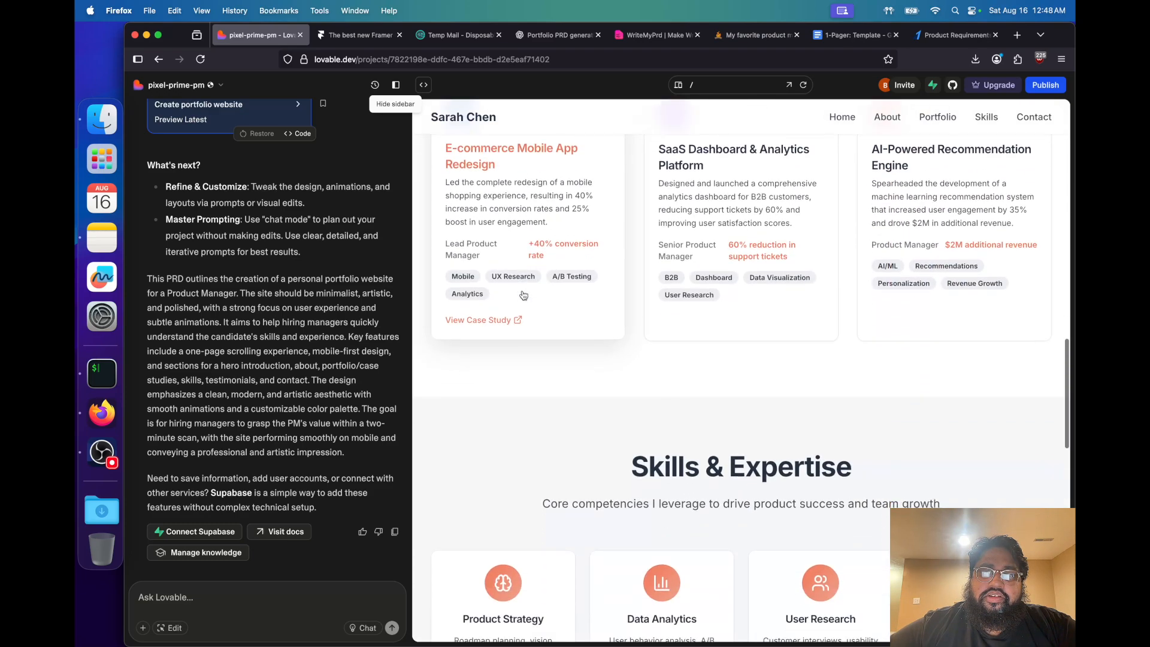
scroll(541, 376, down, 10)
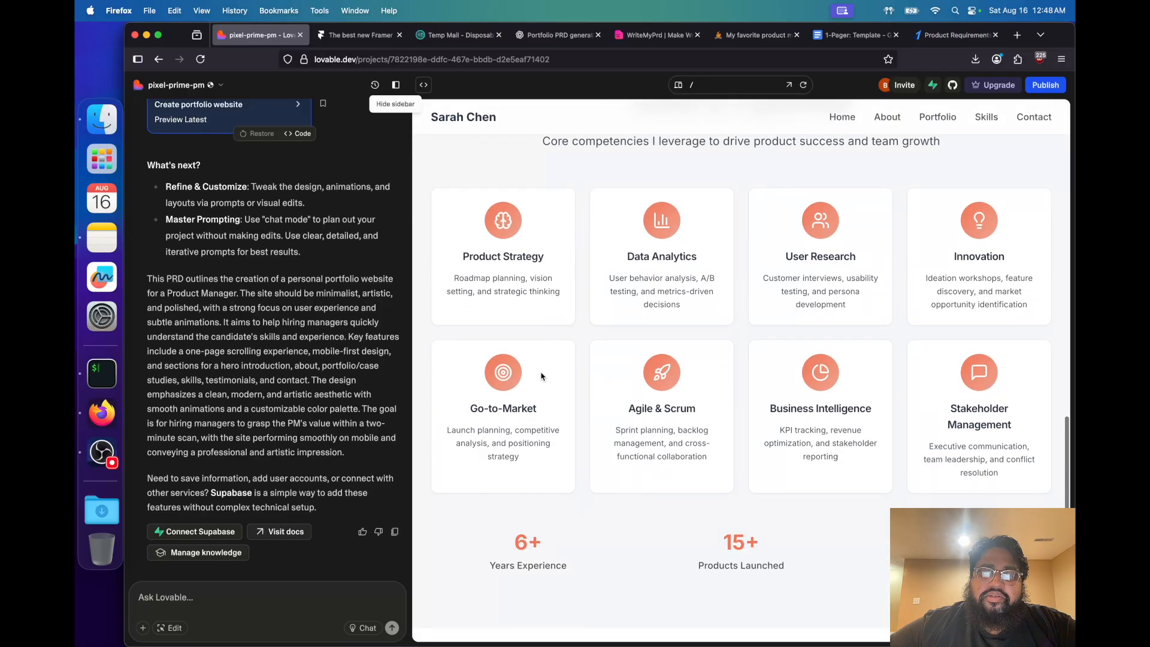
scroll(541, 376, down, 5)
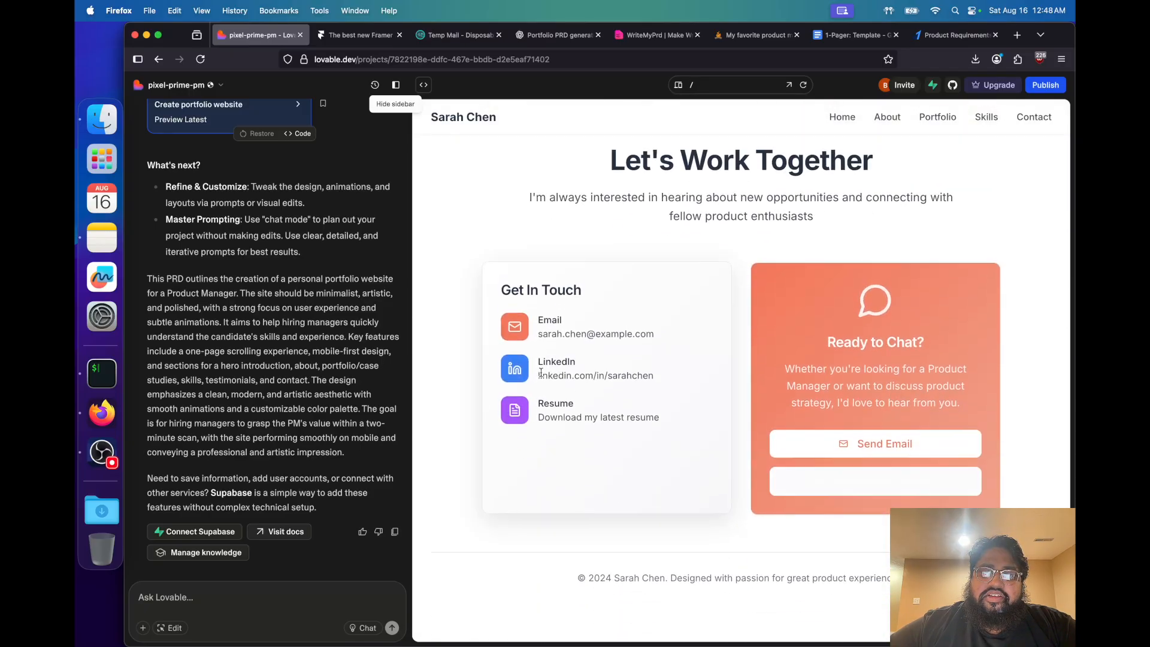
scroll(540, 375, up, 10)
scroll(541, 373, up, 15)
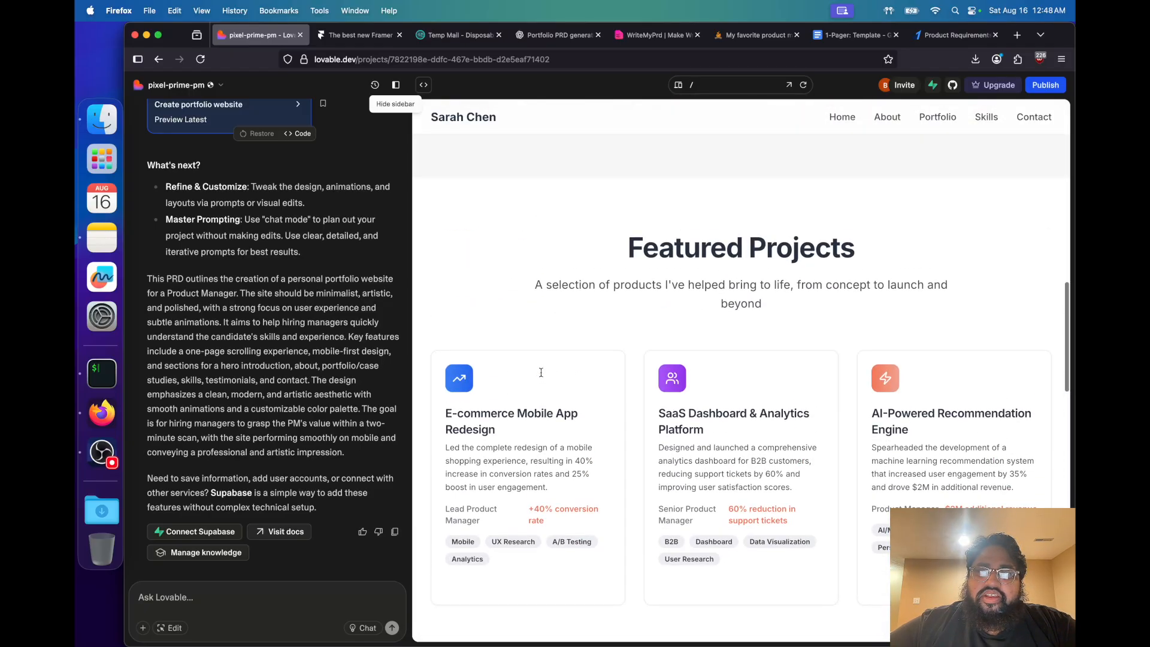
scroll(541, 374, up, 10)
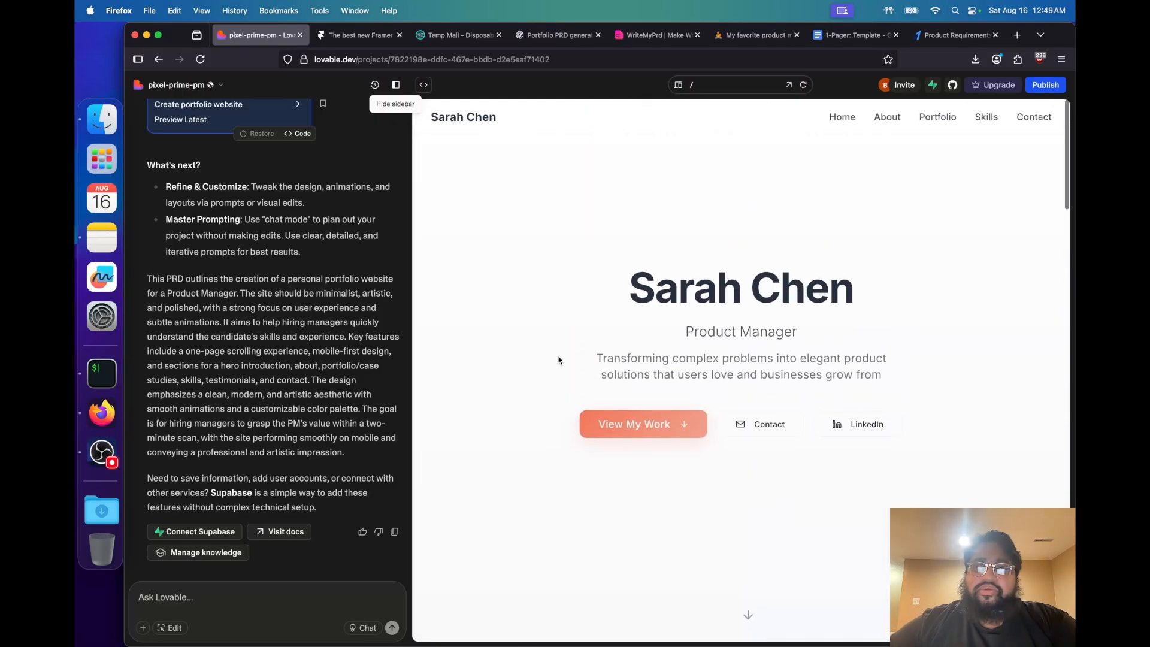
Test the hero's View My Work link in the preview and recheck the page's sections down to the contact cards
click(681, 423)
scroll(685, 381, down, 12)
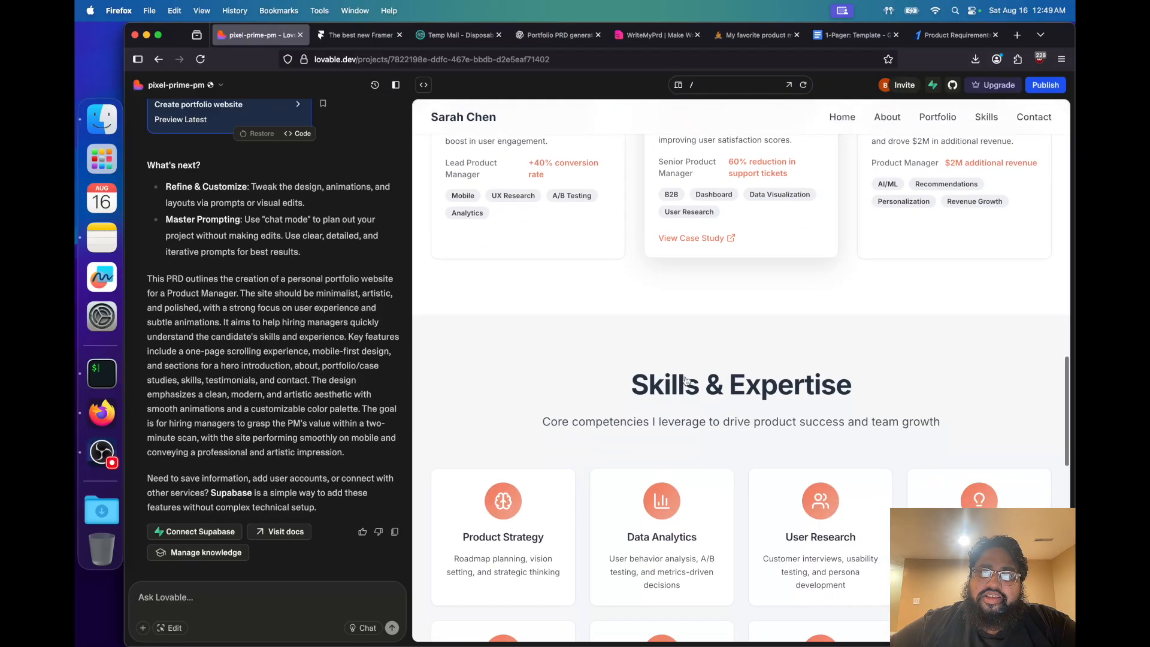
scroll(685, 381, down, 6)
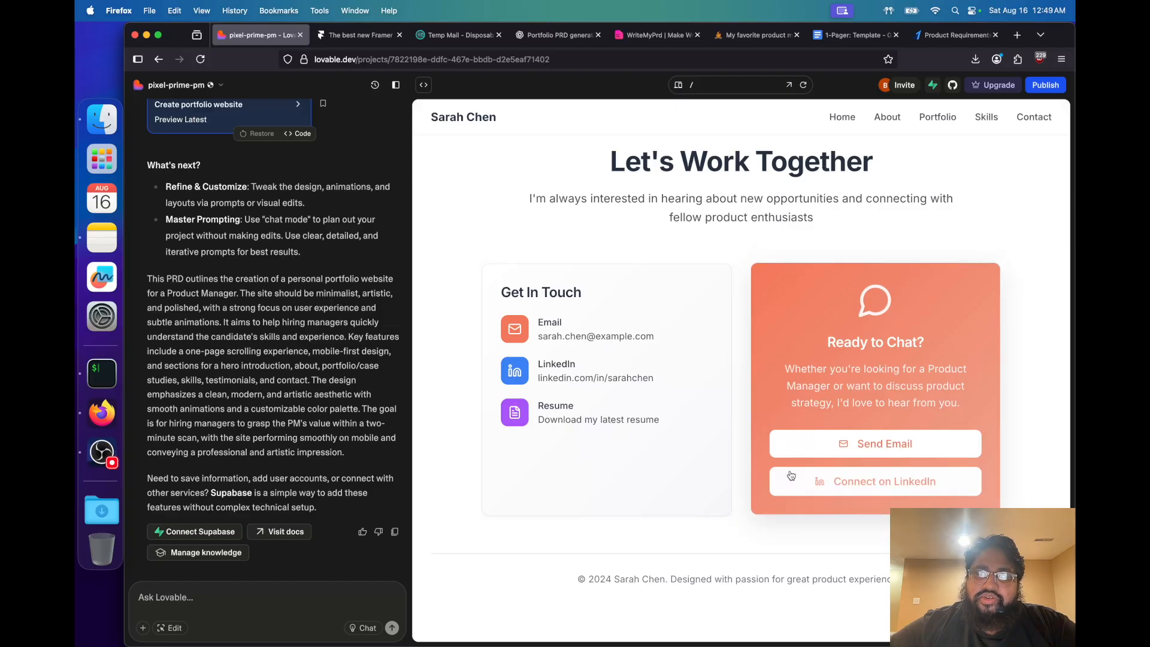
scroll(882, 321, up, 20)
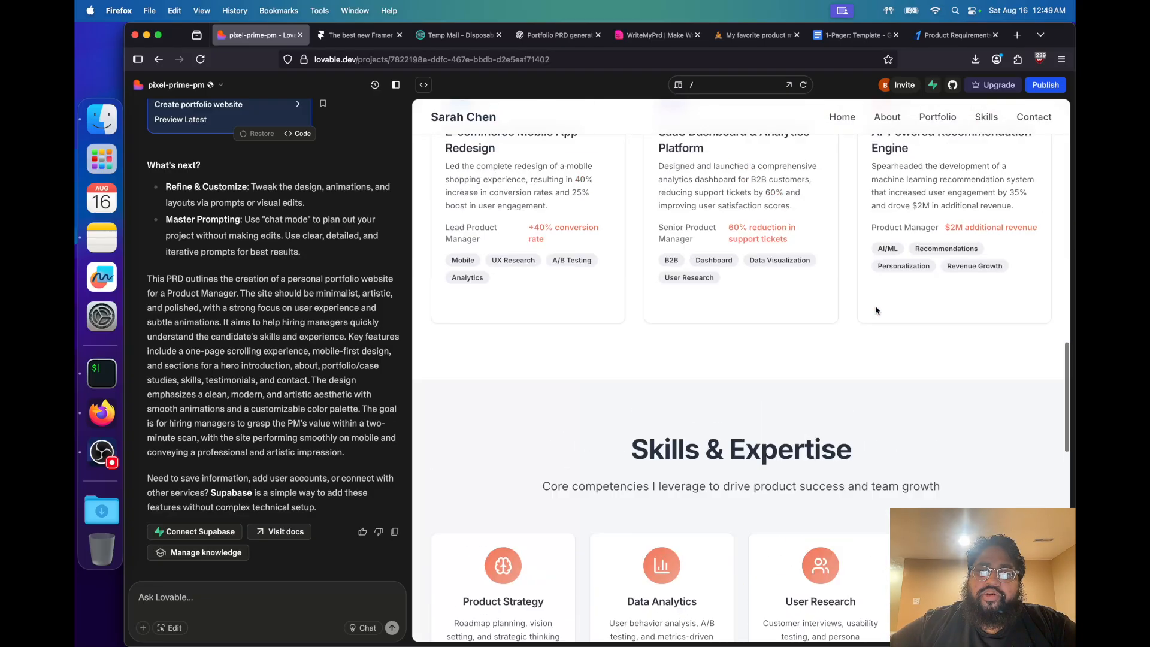
scroll(876, 310, up, 10)
scroll(876, 310, down, 8)
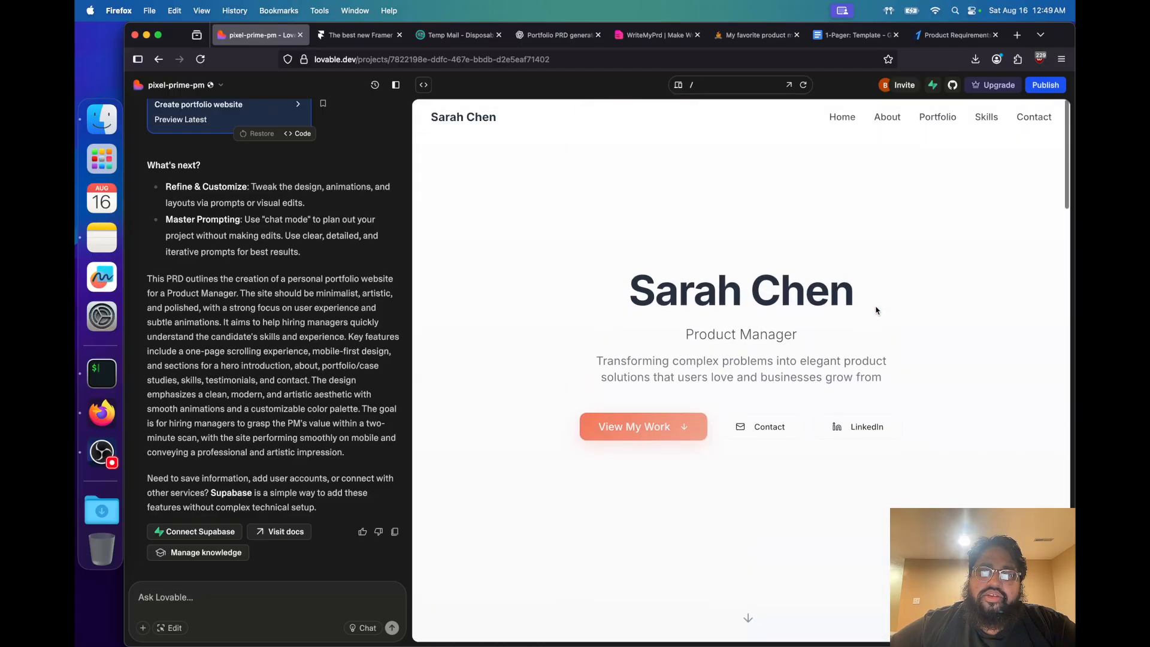
scroll(876, 311, down, 15)
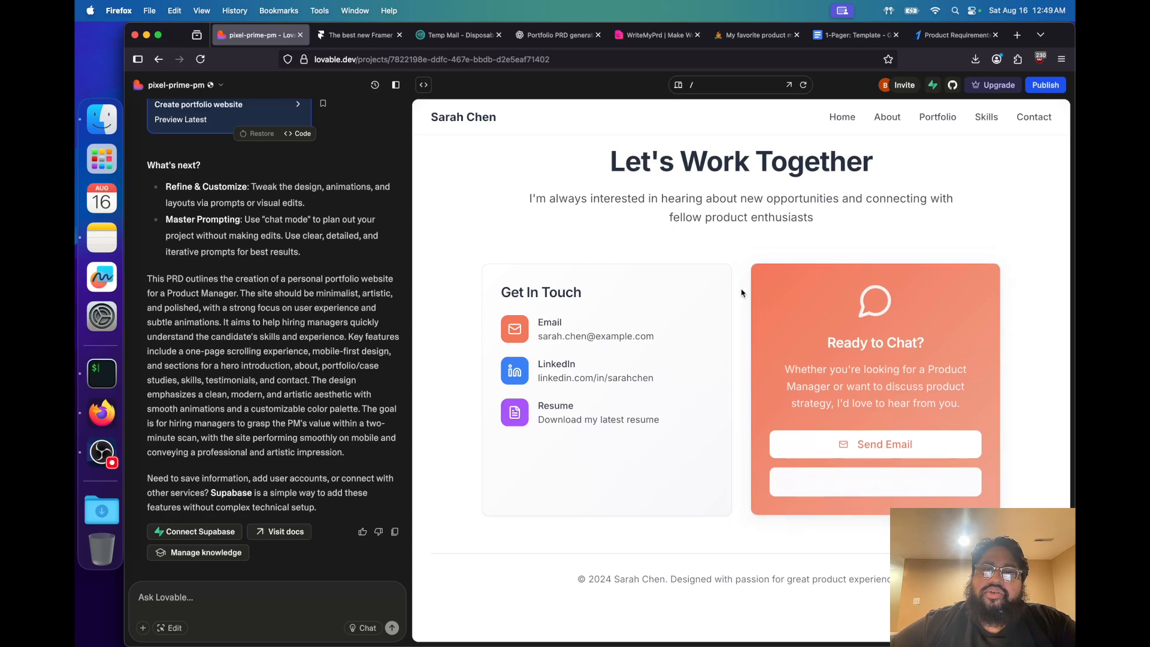
key(super+Tab)
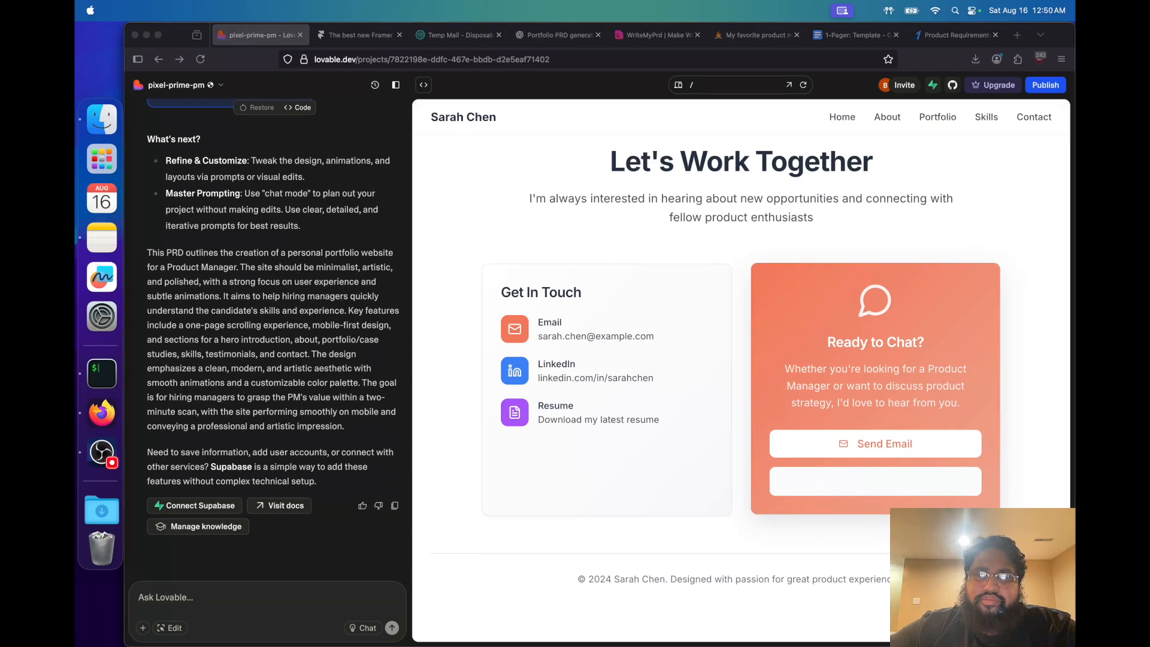
Turn on visual edit mode and select the blank button under Send Email in the Ready to Chat? card
key(super+Tab)
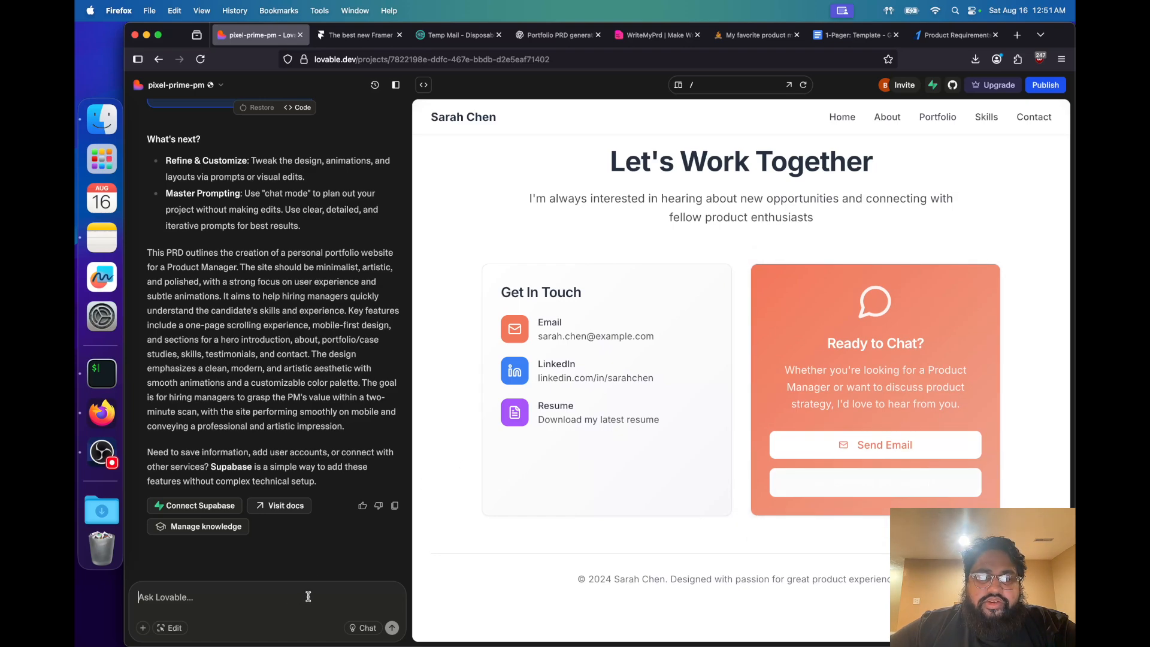
click(176, 628)
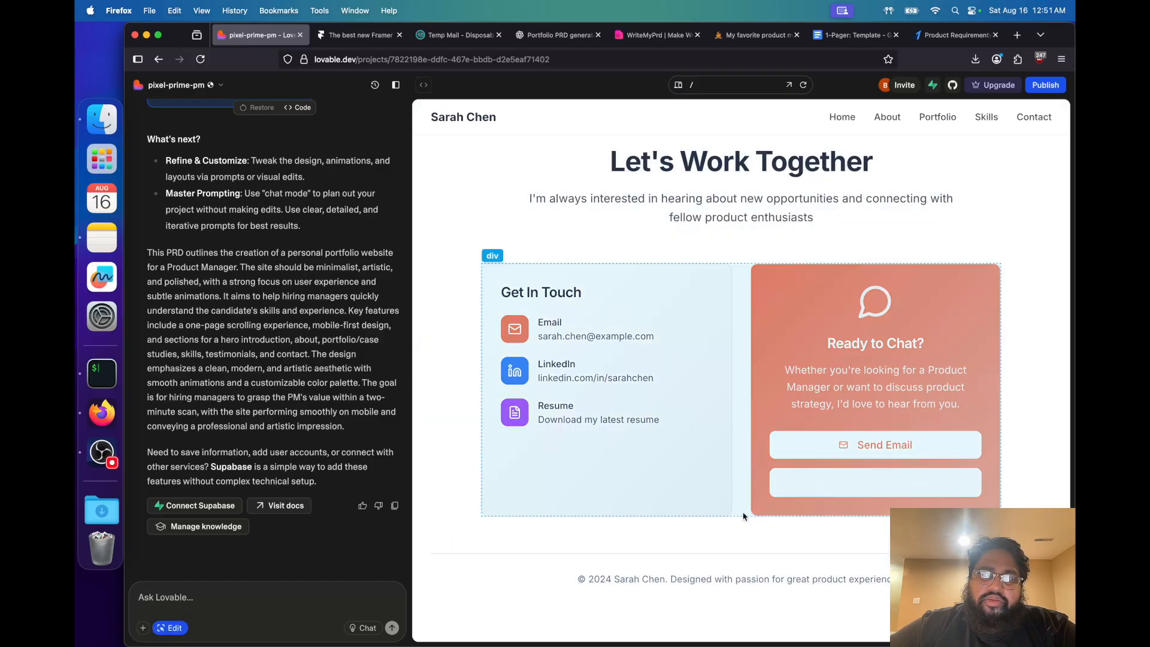
scroll(689, 344, up, 2)
scroll(651, 271, up, 10)
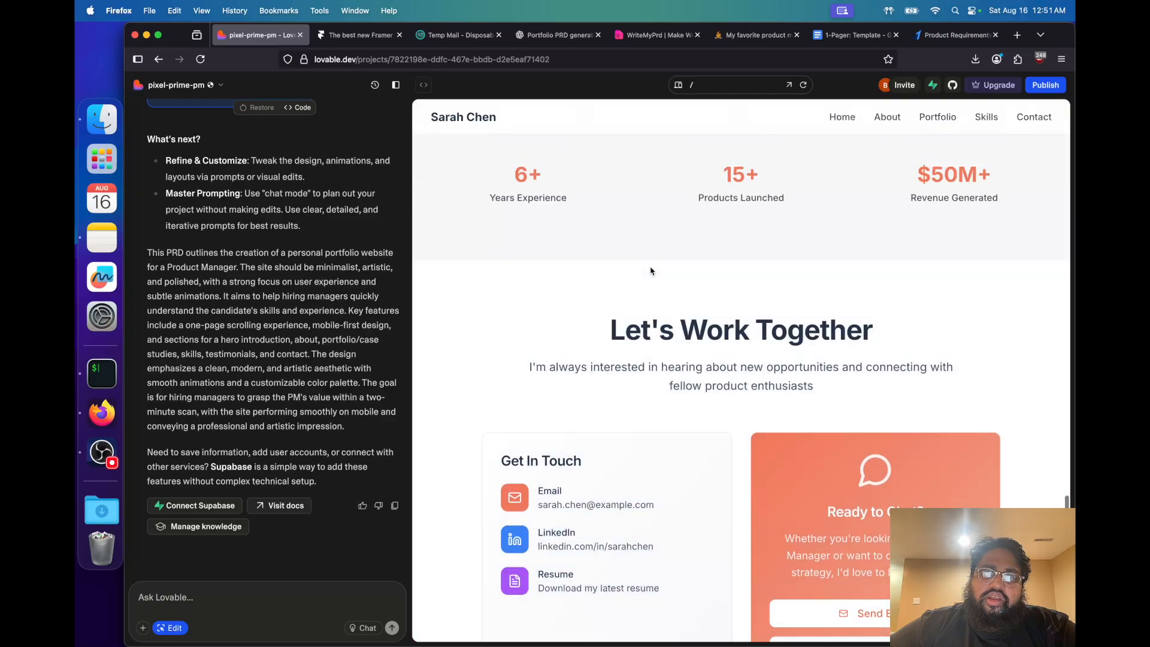
scroll(651, 271, up, 8)
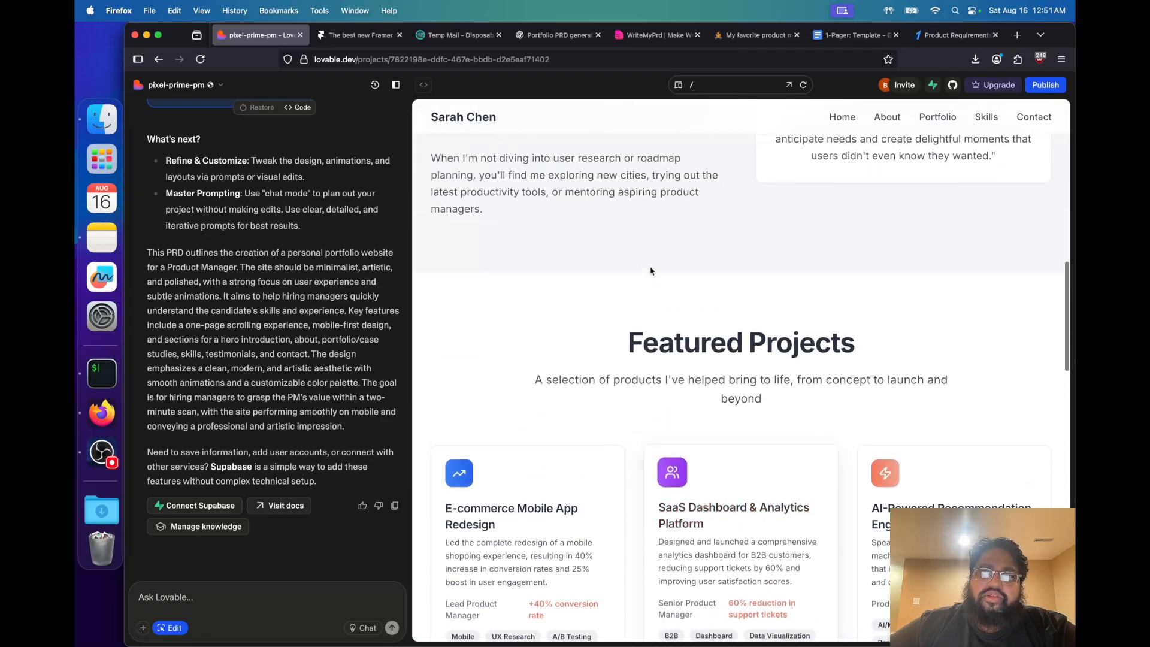
scroll(651, 267, down, 15)
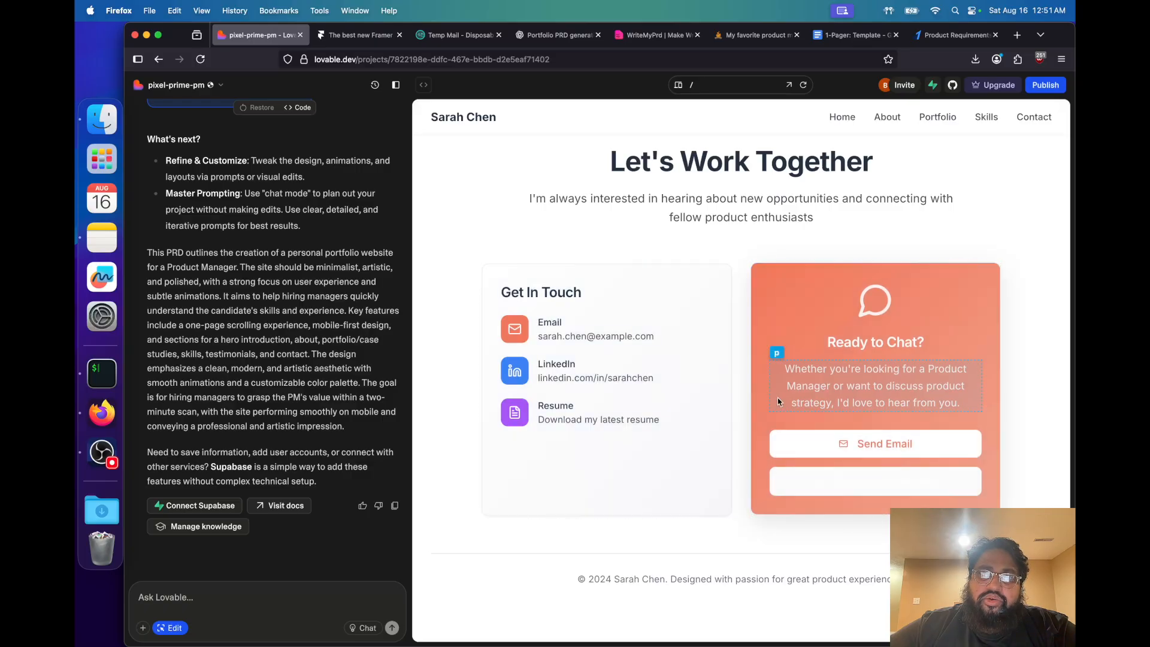
click(792, 481)
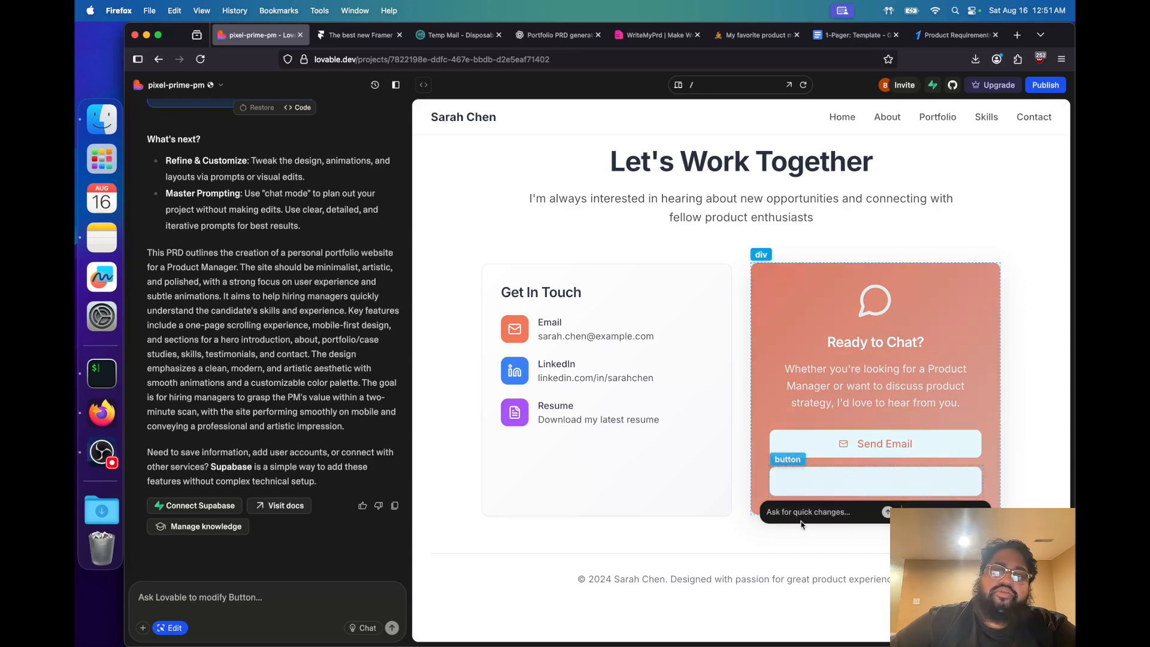
Request that the LinkedIn button resemble the Send Email button, with static text that never disappears and a slight tint on mouse-over
text(Hey)
key(BackSpace)
text(W)
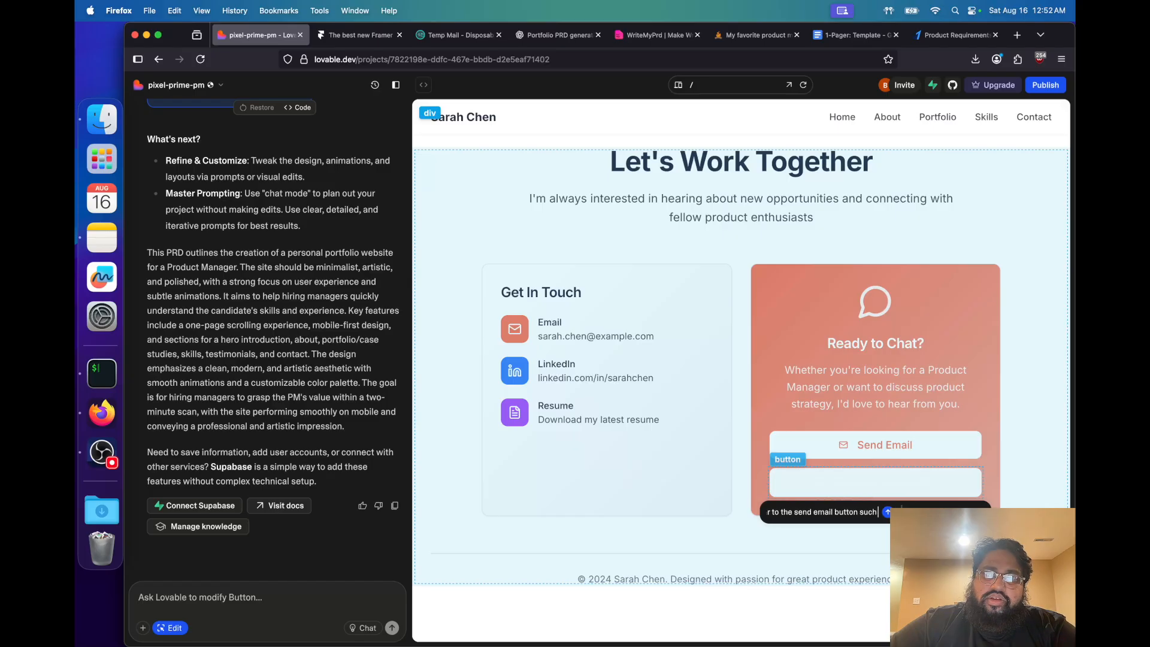
text(xt)
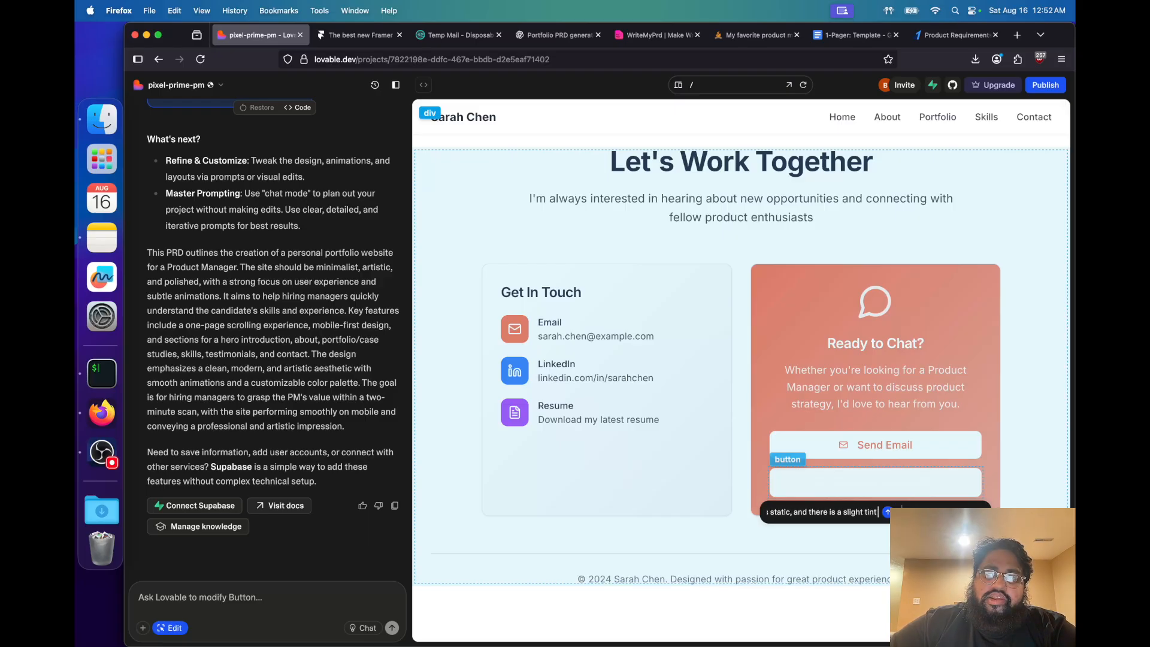
text(ho)
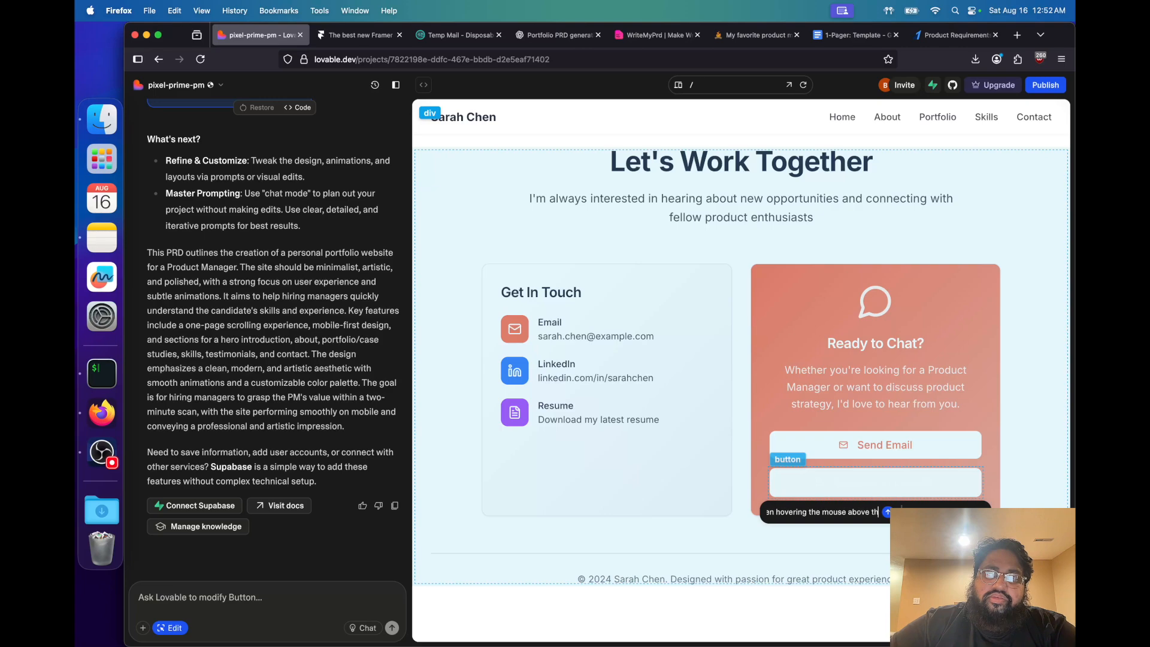
text(.)
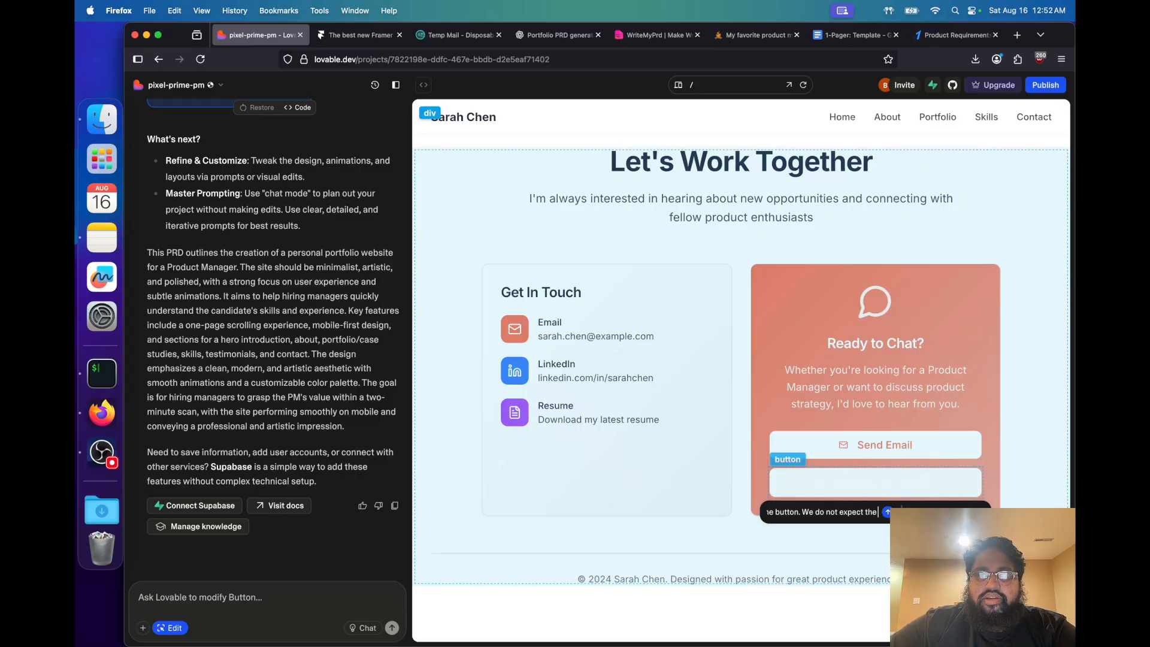
text(in text)
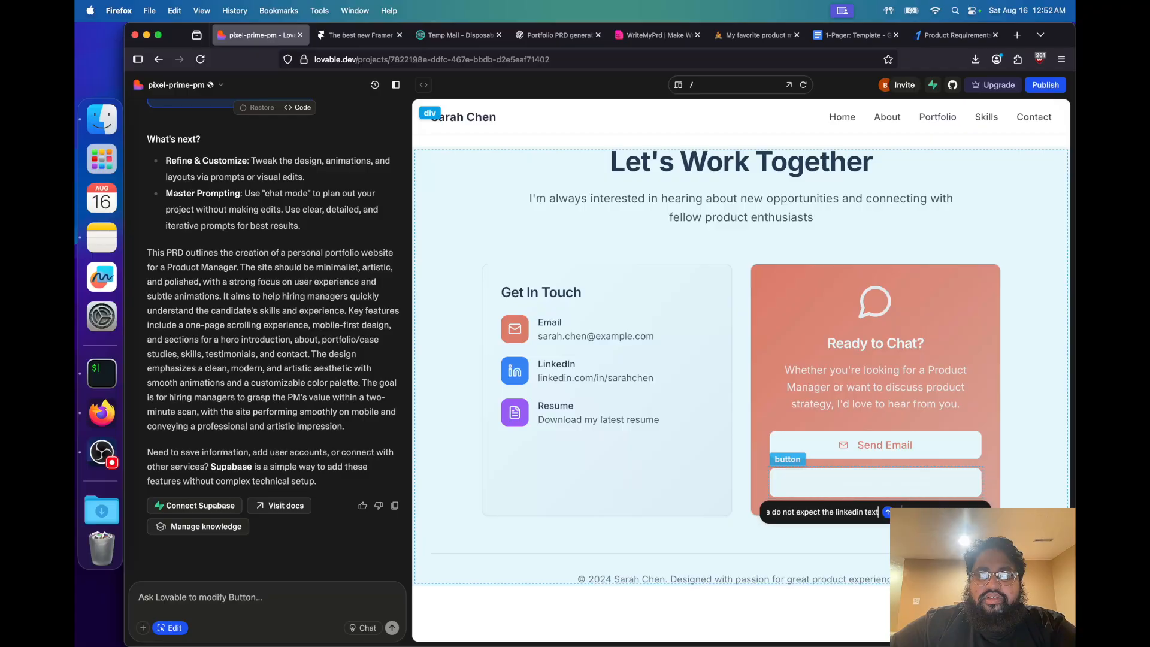
text( to disappear.)
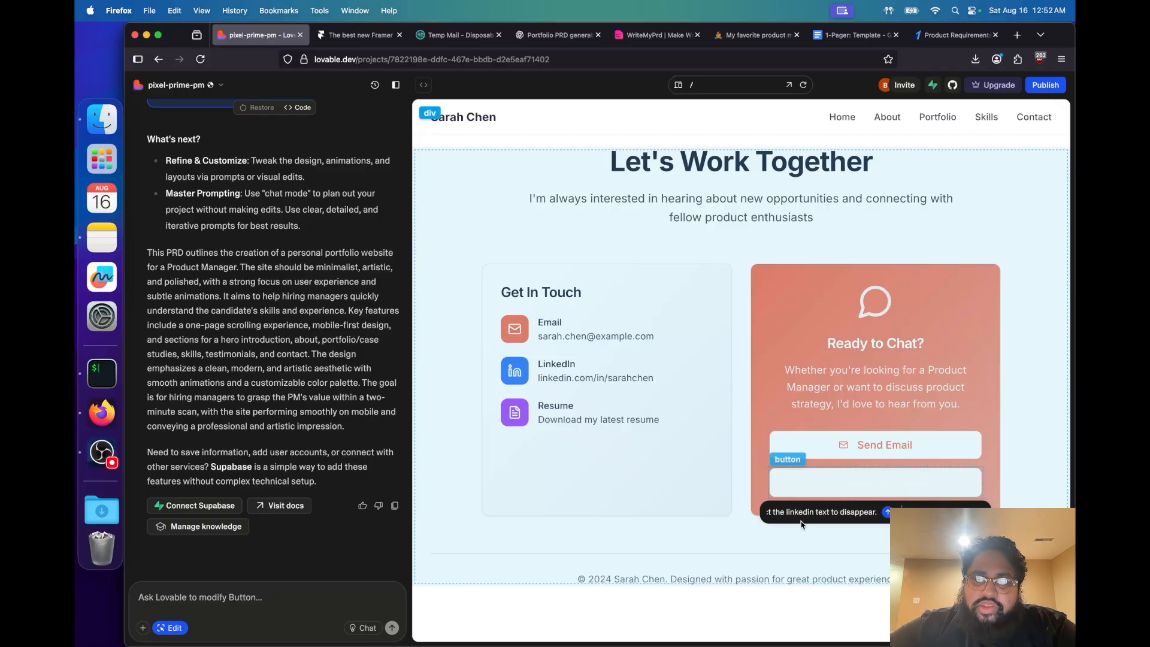
click(887, 513)
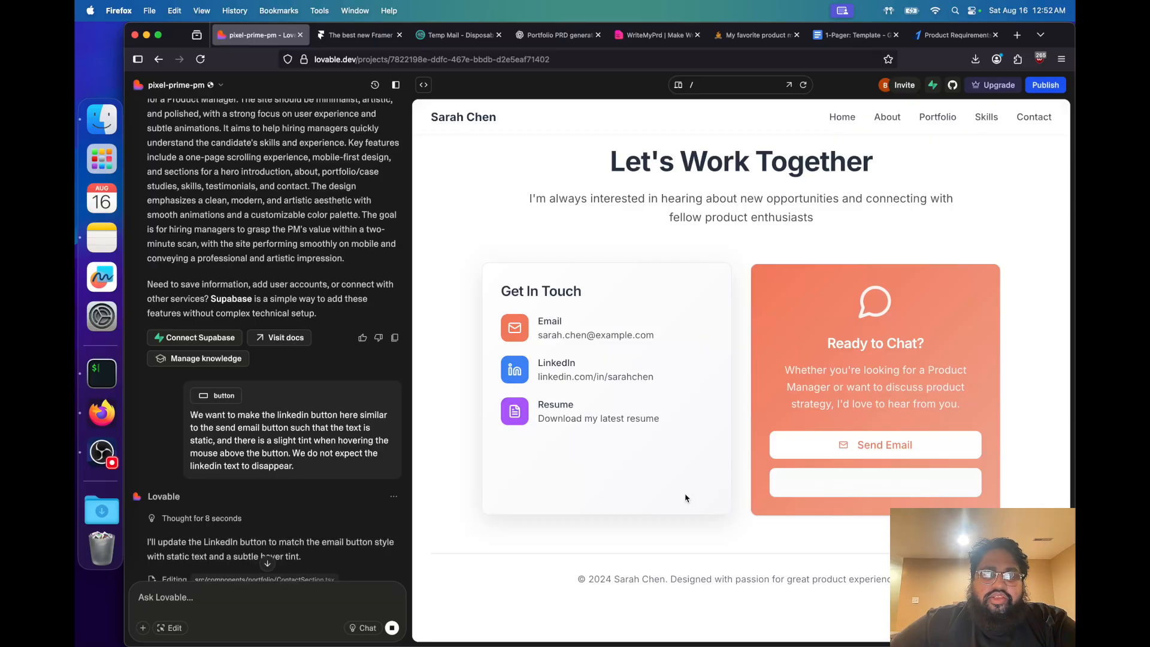
Select the Connect on LinkedIn button for editing and request that it get the same style as the Send Email button
scroll(317, 530, down, 2)
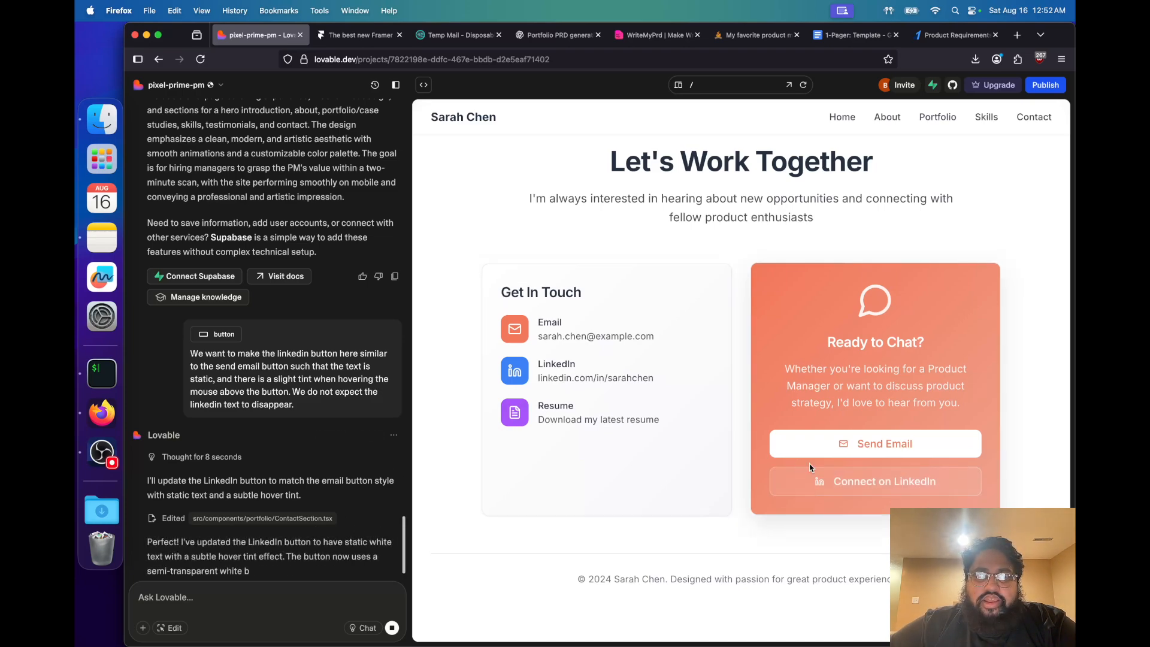
scroll(317, 560, down, 3)
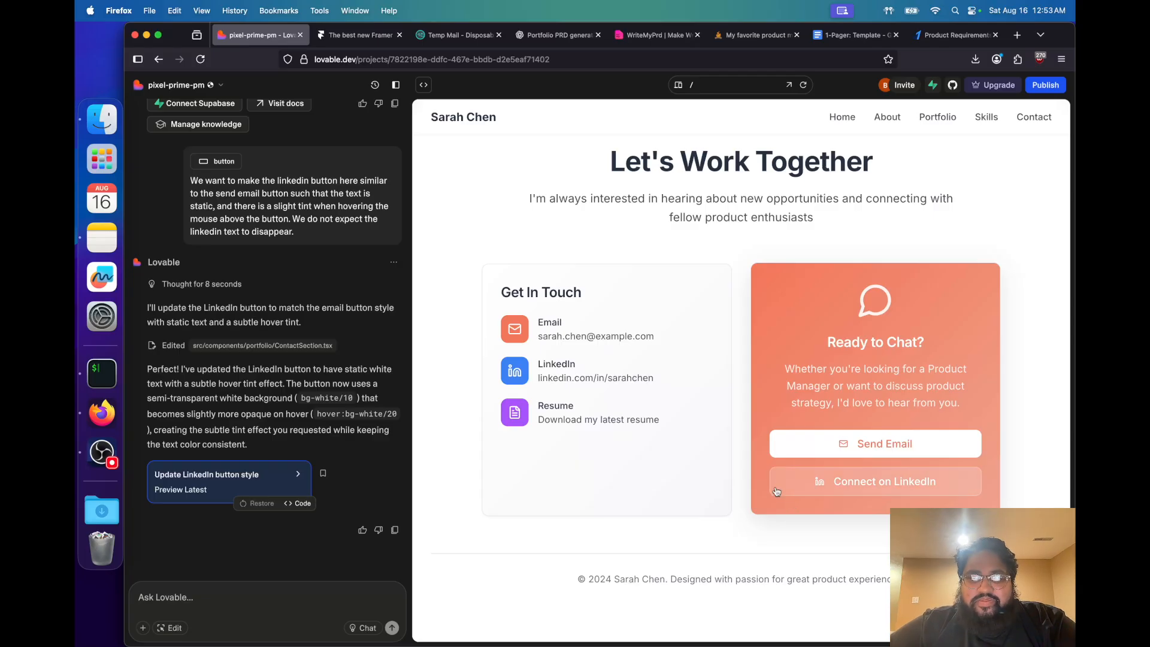
click(171, 628)
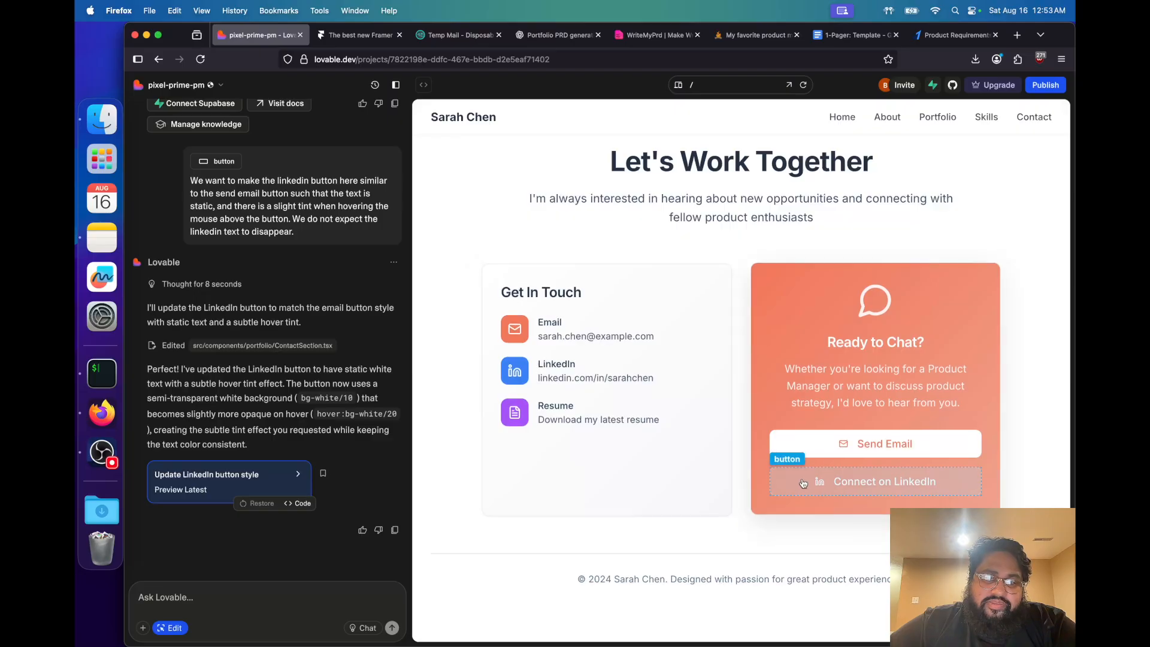
click(789, 482)
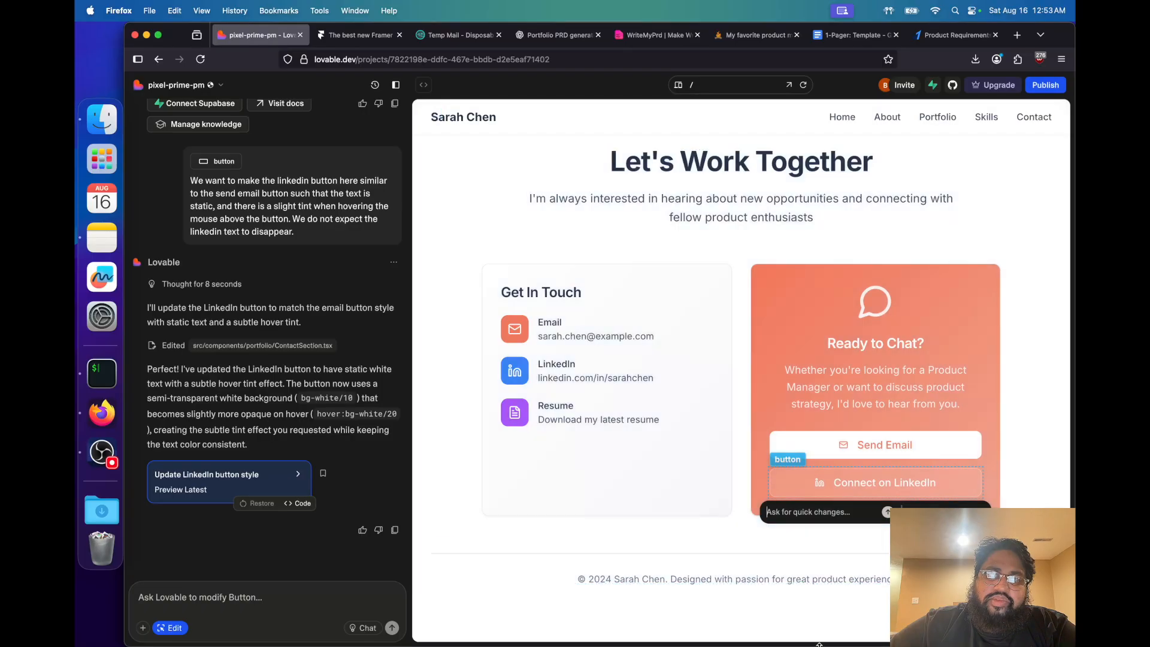
text(Apply the same sty)
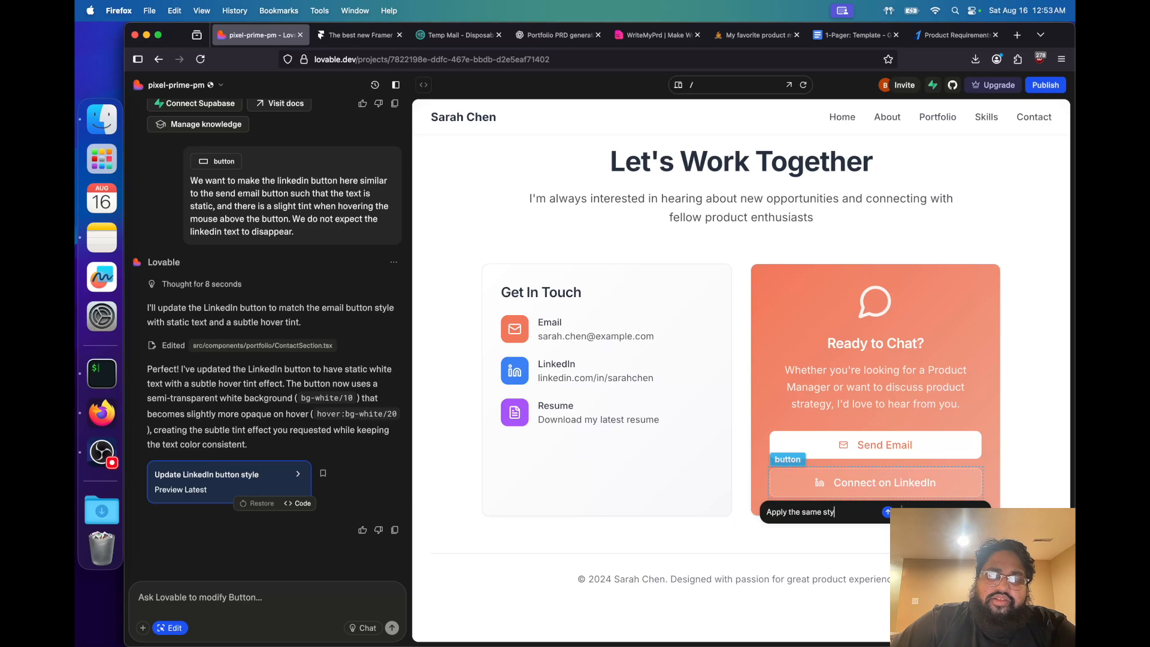
text(le as the sen)
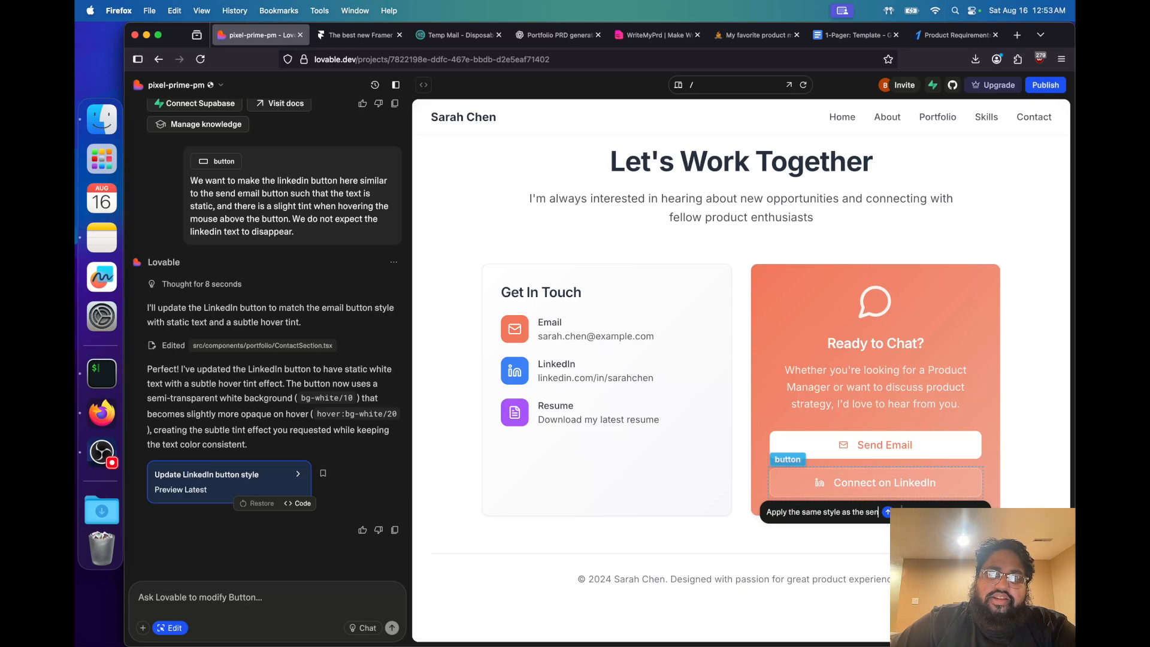
text(d email button,)
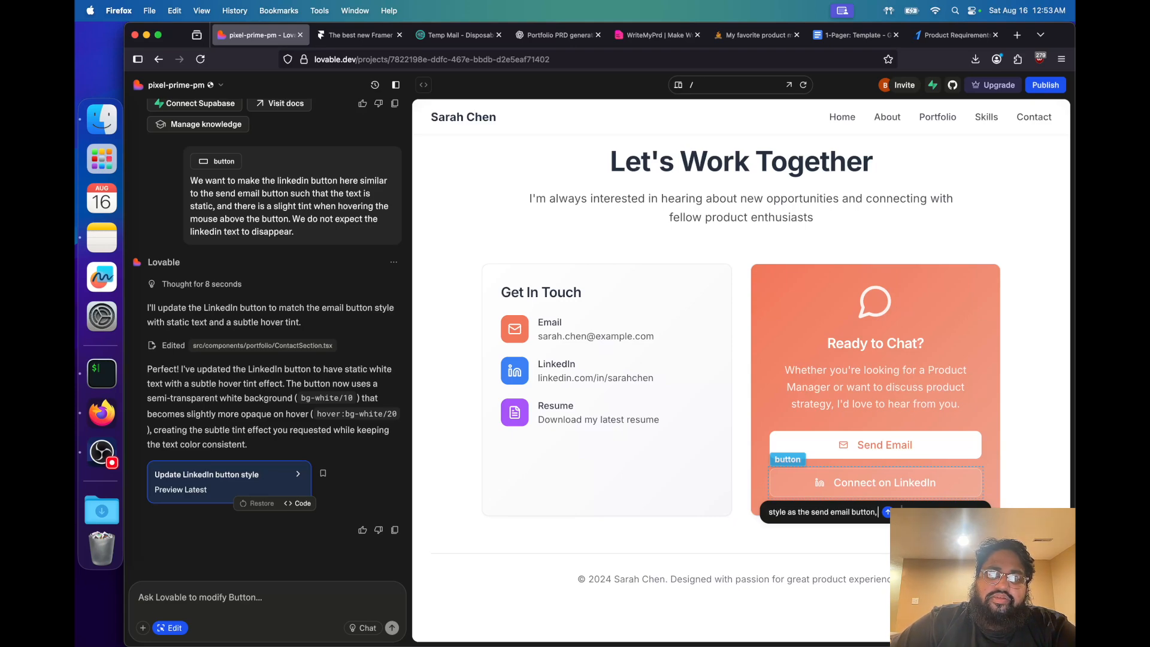
text( to the connect on)
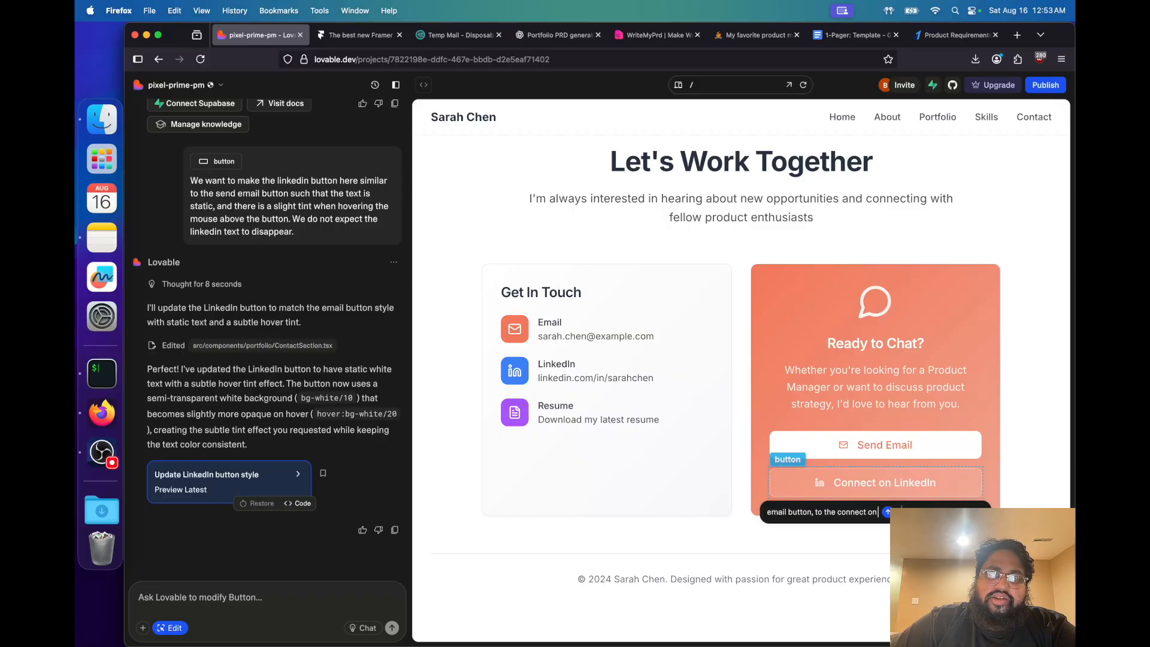
text( linkodin button.)
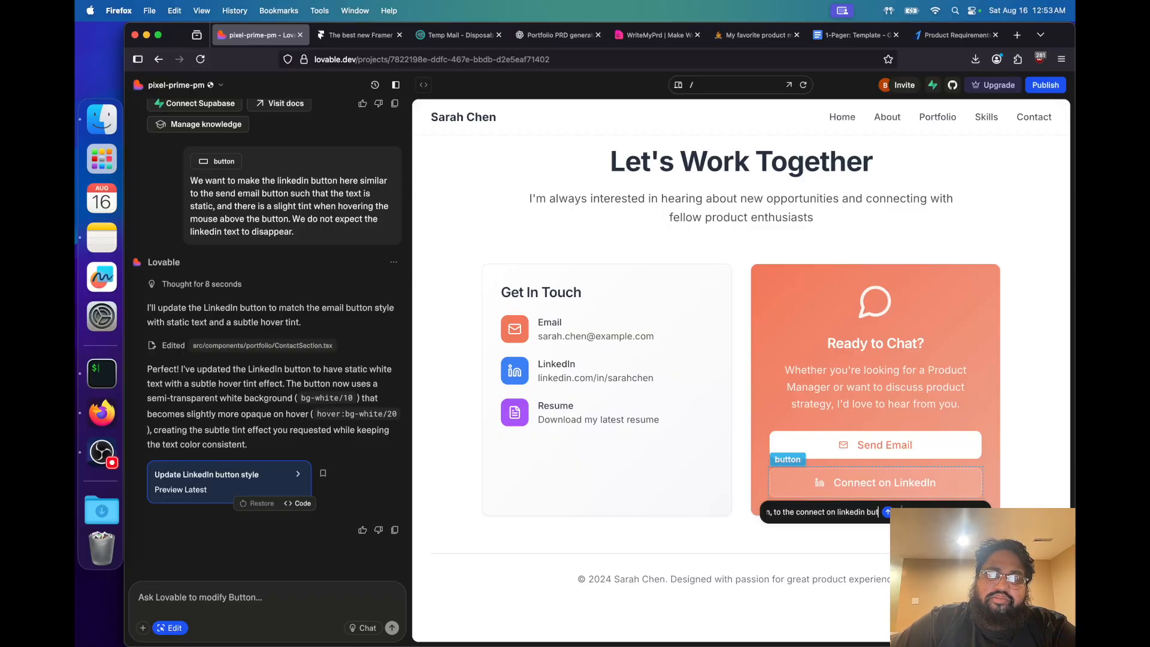
key(Return)
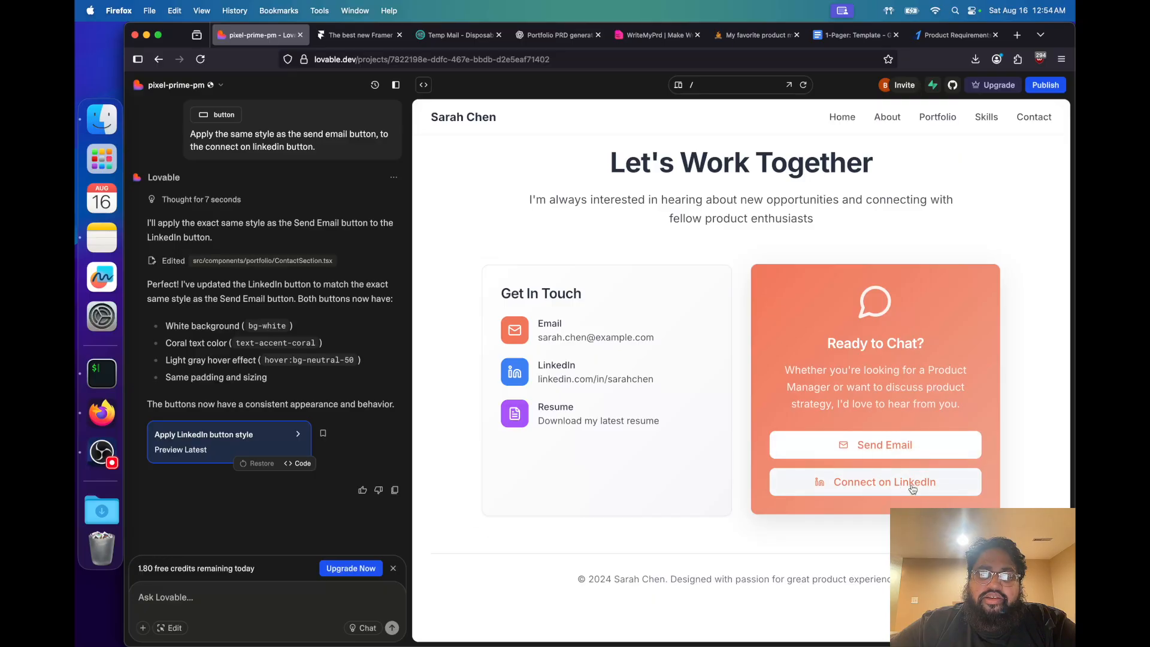
Recheck the preview's hero name and Product Manager title, and the page content down to Skills & Expertise
scroll(649, 428, up, 20)
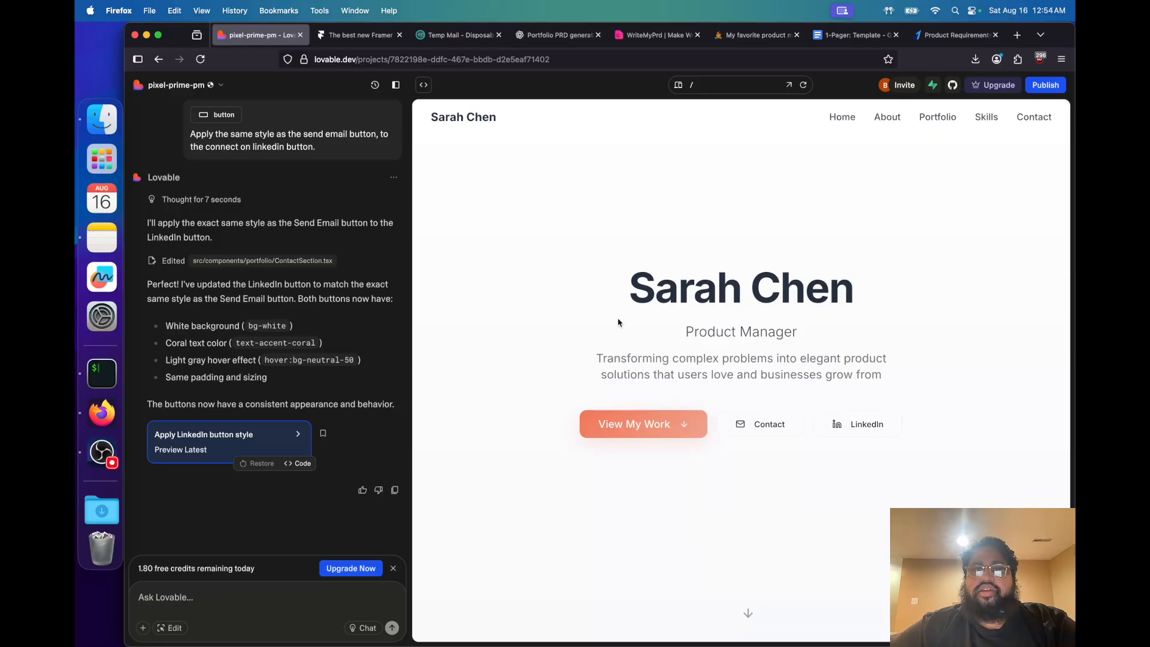
drag(635, 297, 831, 295)
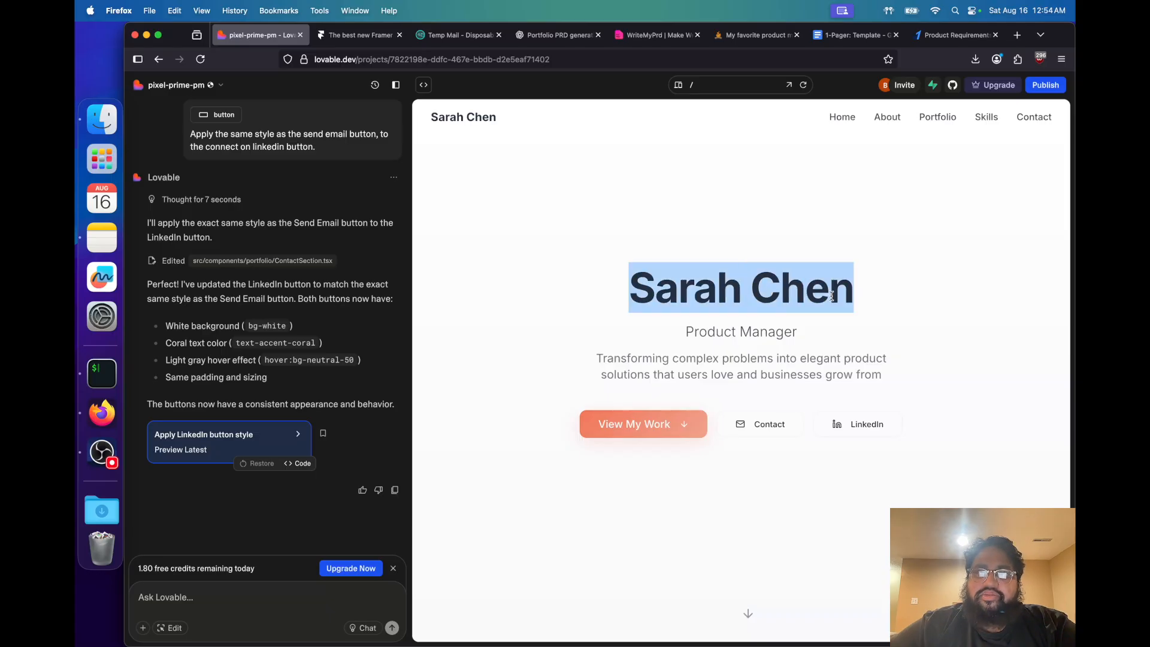
triple_click(748, 328)
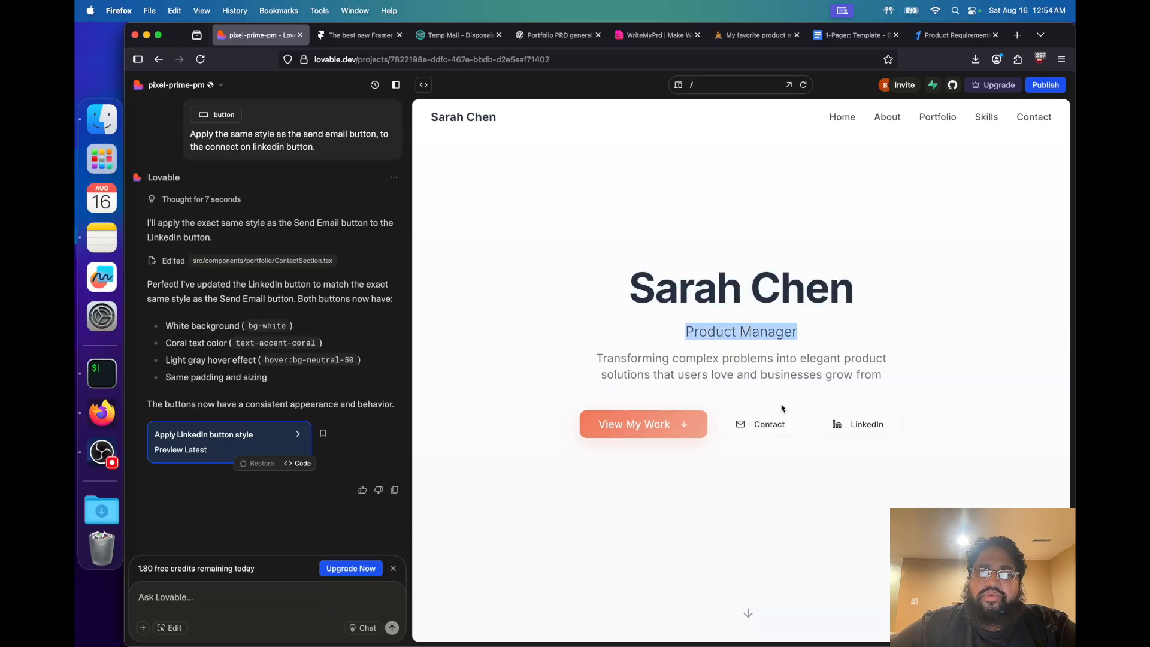
scroll(669, 509, down, 8)
scroll(669, 512, down, 10)
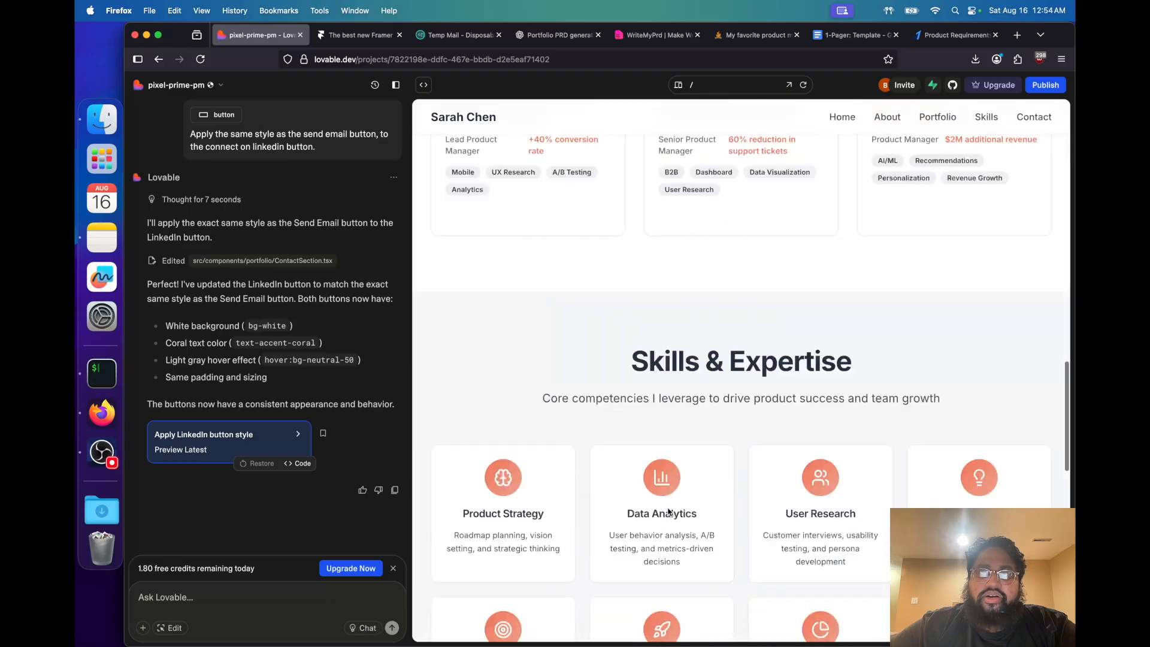
scroll(669, 511, up, 4)
scroll(669, 511, up, 12)
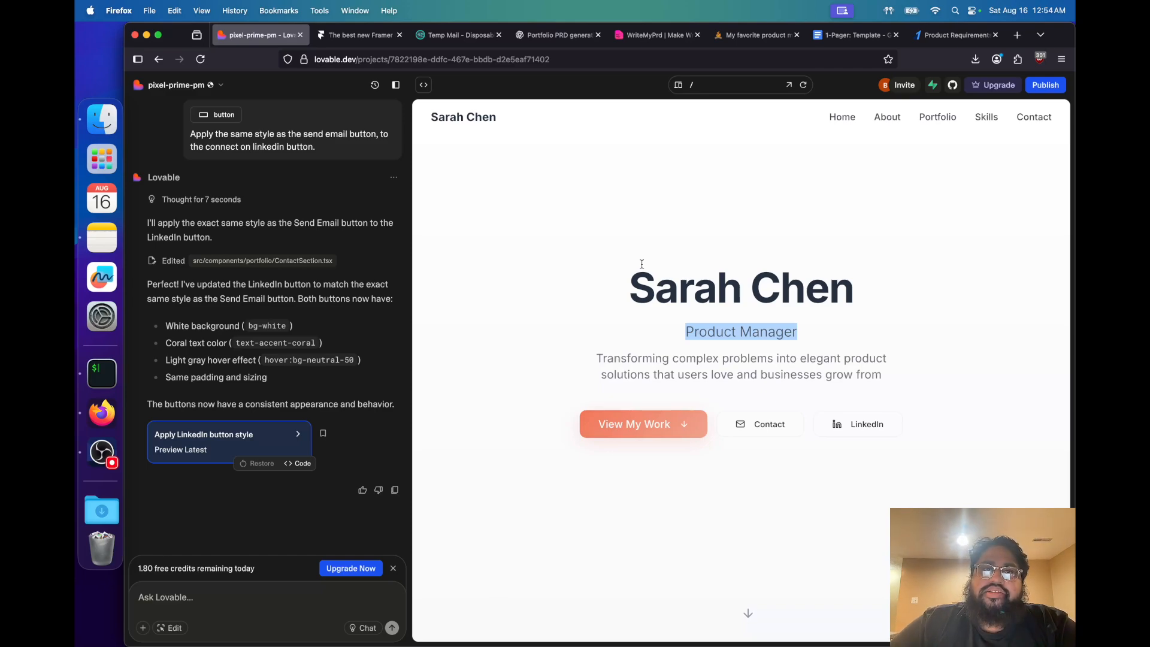
key(super+Tab)
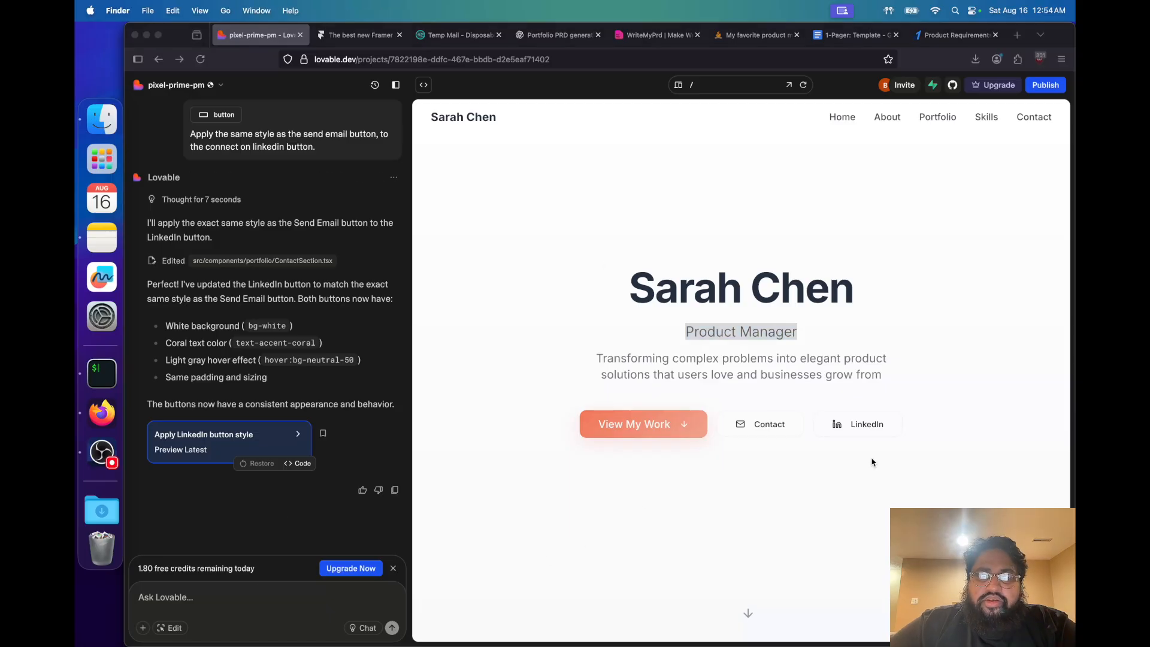
key(super+Tab)
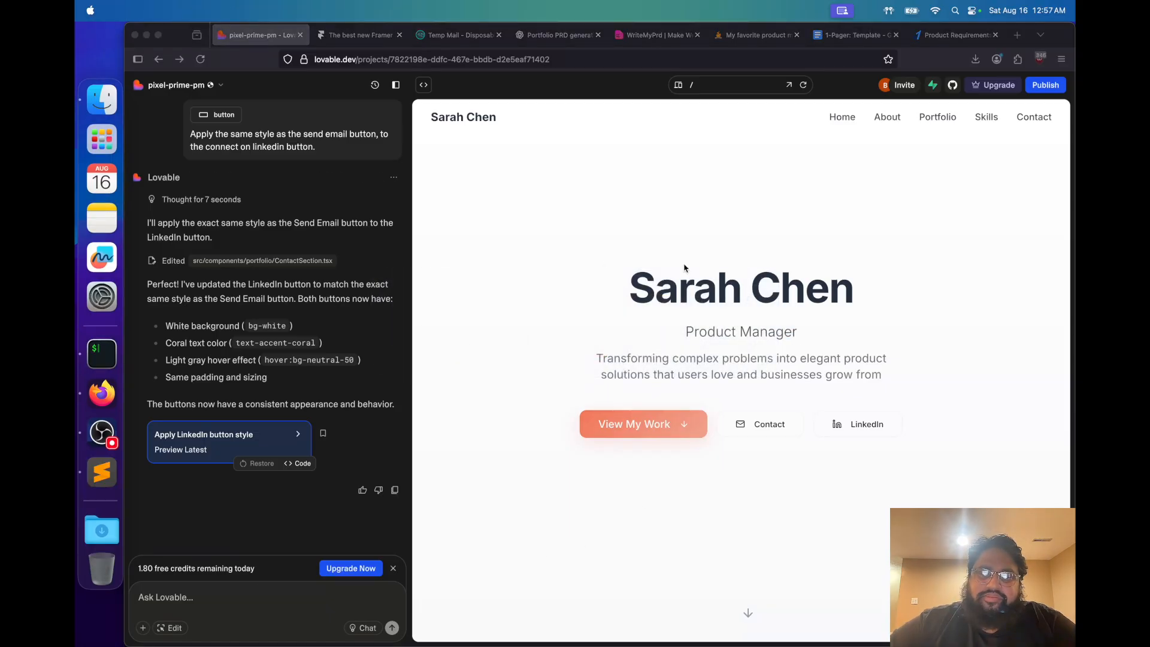
key(super+Tab)
View the project's source files with src/pages/Index.tsx in the code view and return to the live preview
click(323, 600)
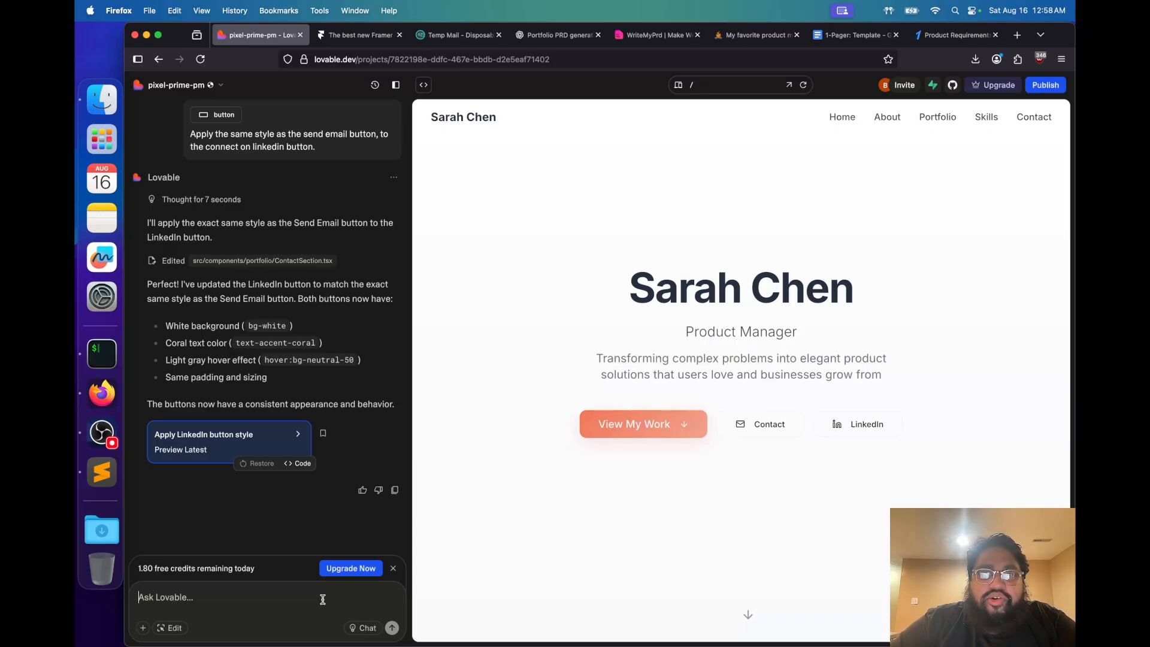
click(422, 86)
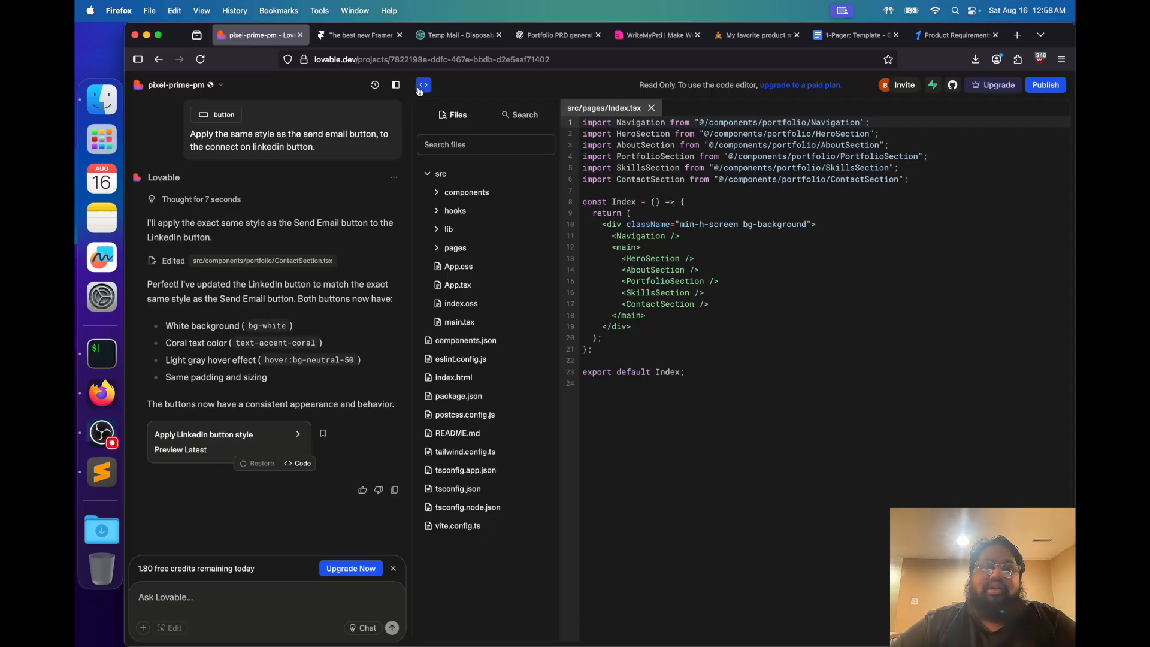
click(423, 85)
Paste the drafted name, contact and theme update prompt into the Lovable chat and review the draft in Sublime Text
click(289, 602)
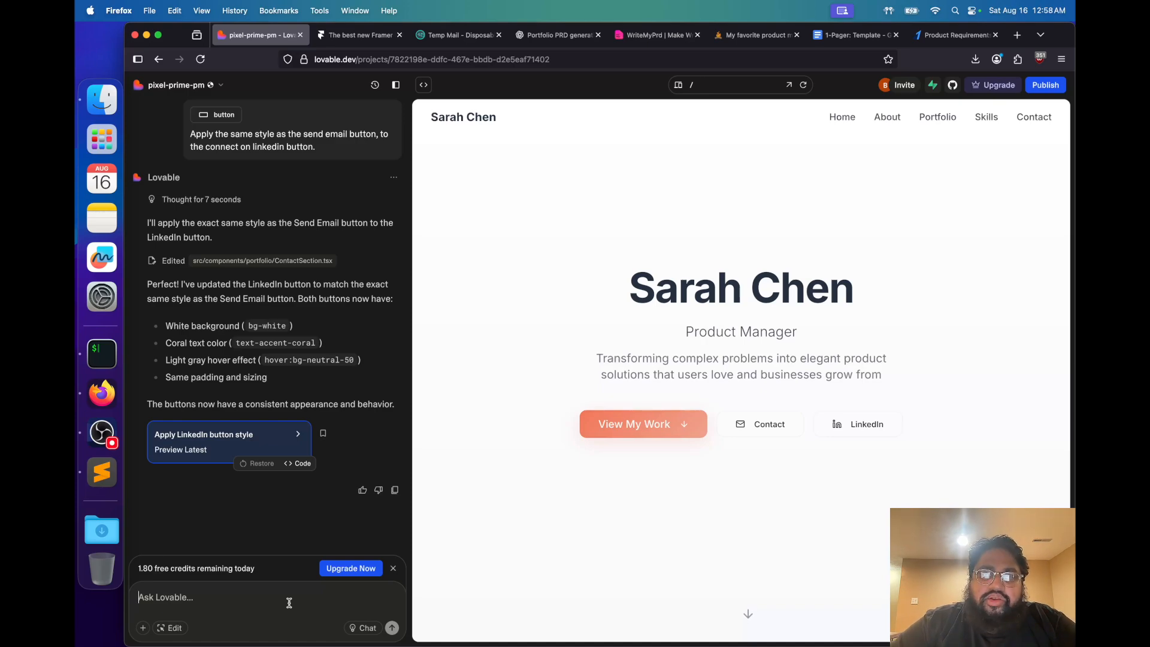
key(super+v)
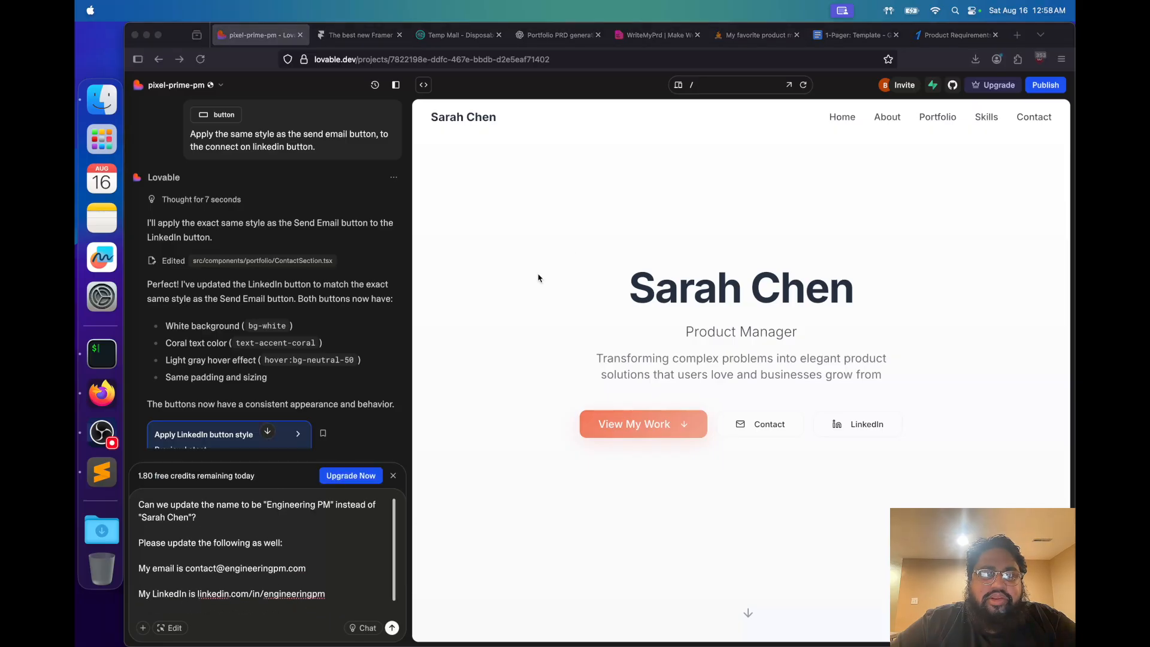
click(101, 470)
click(711, 287)
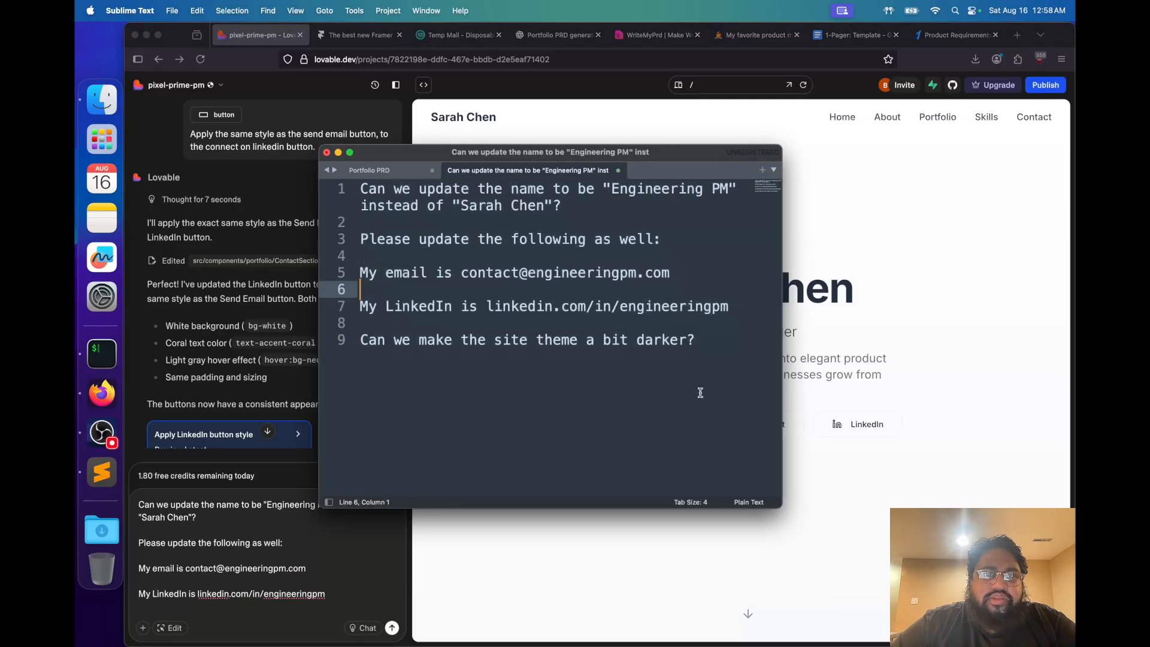
triple_click(582, 211)
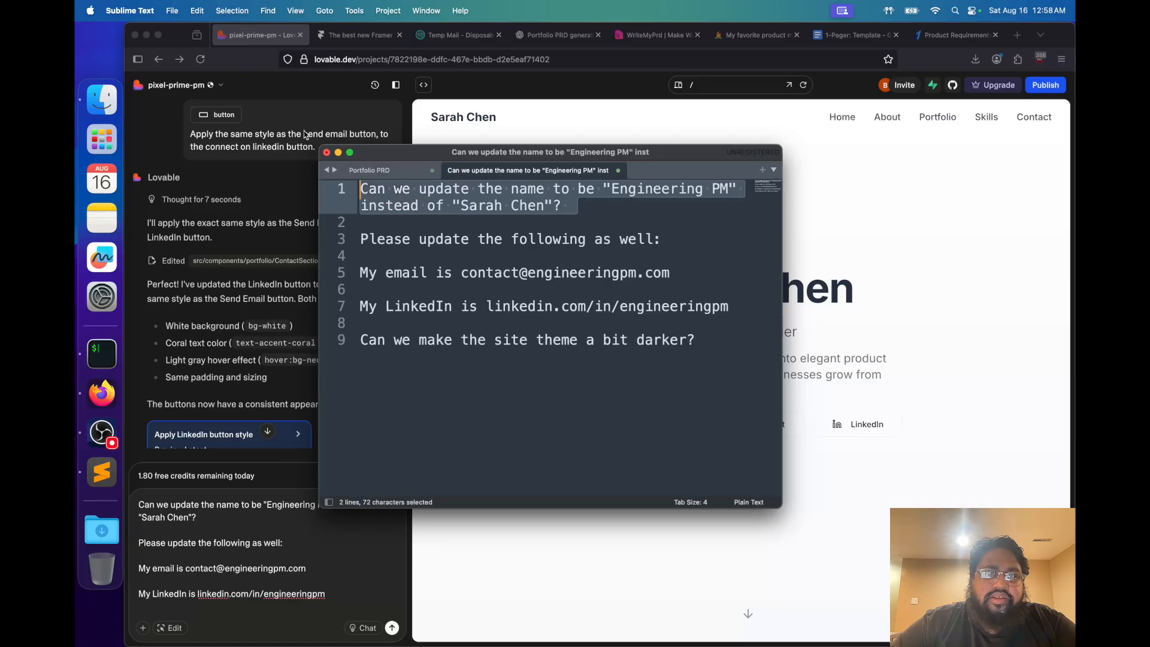
click(587, 207)
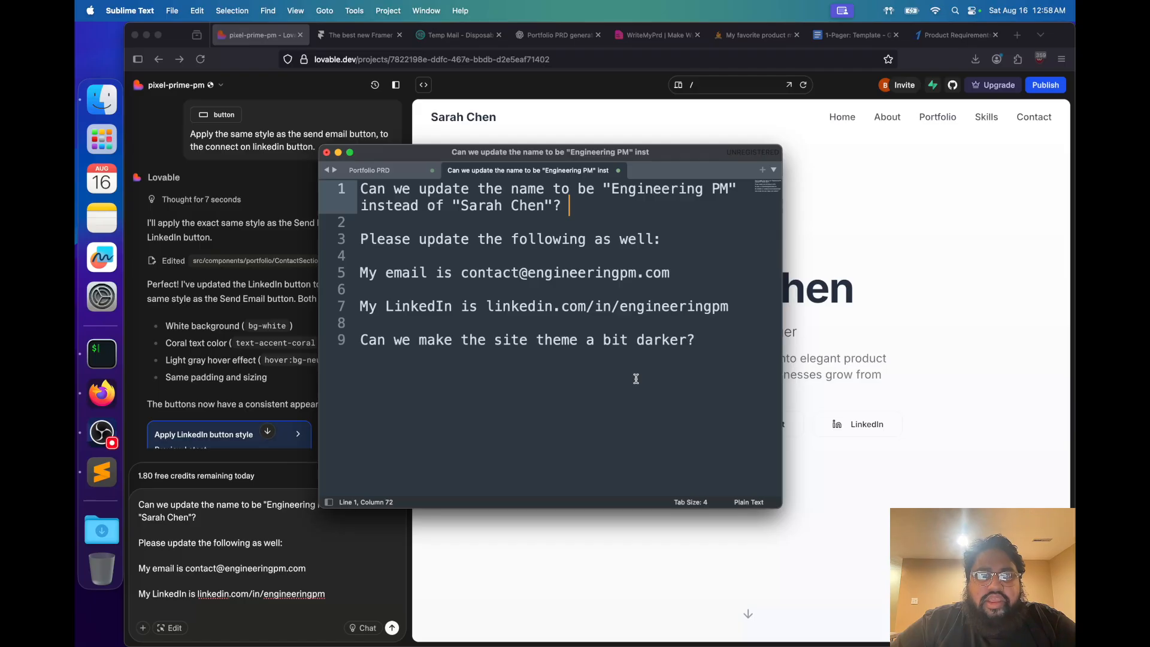
click(721, 338)
Return to the Lovable preview and examine the site theme across the hero, About Me and Featured Projects sections
click(796, 361)
scroll(795, 362, down, 15)
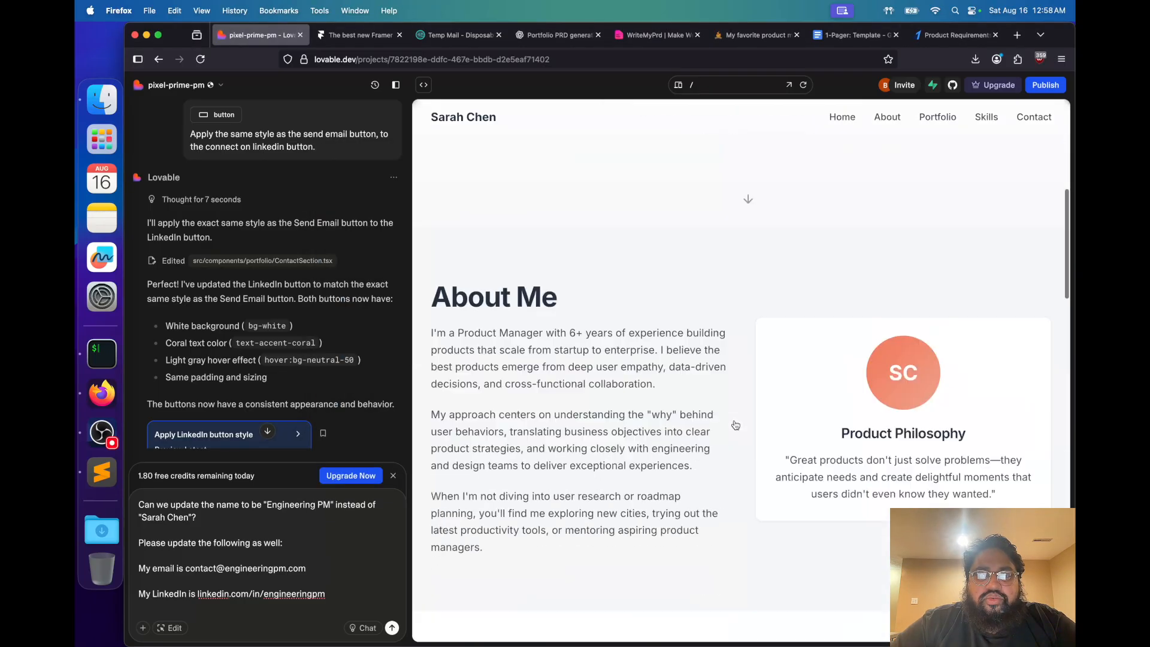
scroll(735, 425, up, 9)
scroll(736, 425, down, 12)
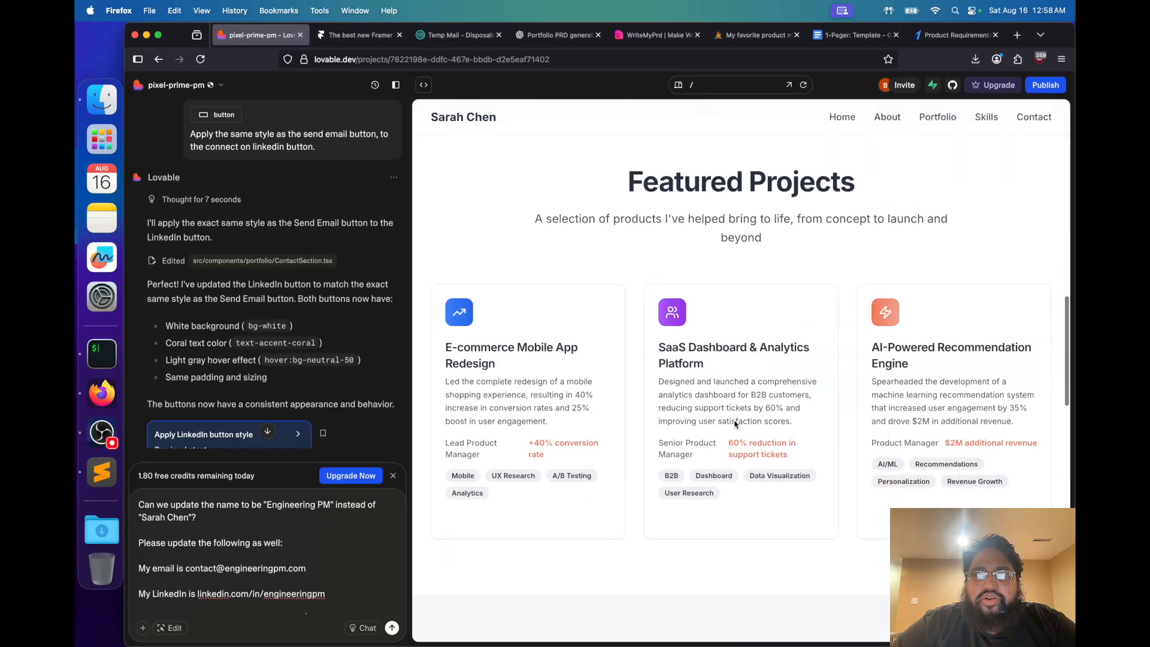
scroll(735, 424, up, 7)
scroll(736, 424, up, 10)
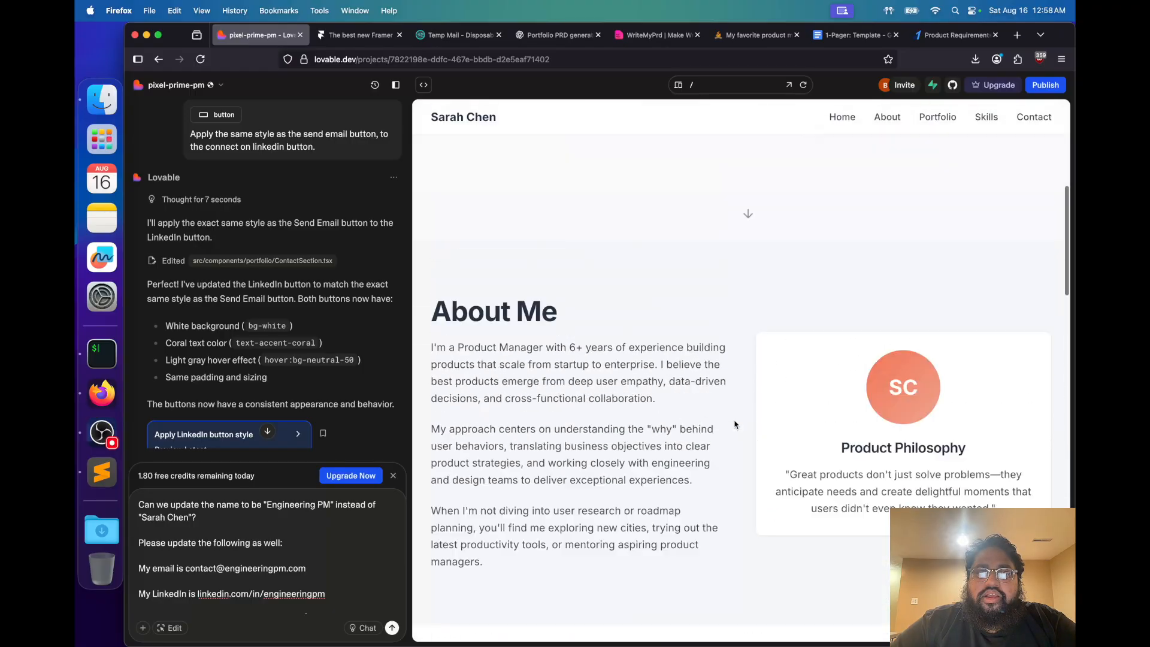
In the Sublime Text draft, extend the darker-theme request with "The text, and buttons, should all still be visible with the new dark theme."
key(super+Tab)
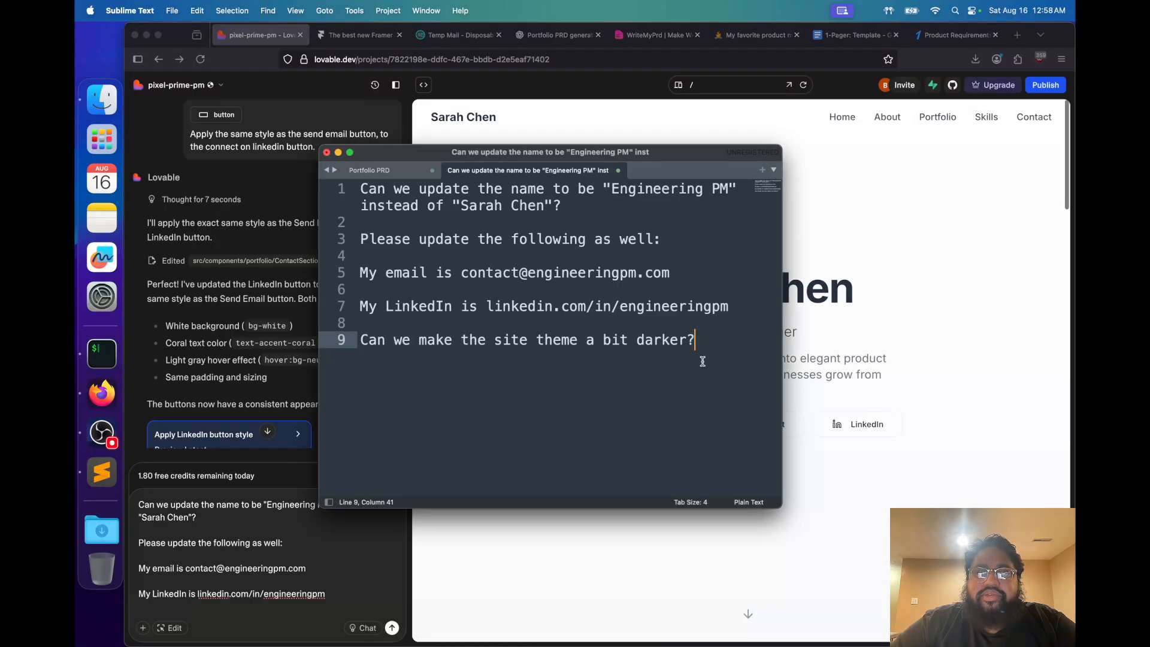
key(super+c)
text(It)
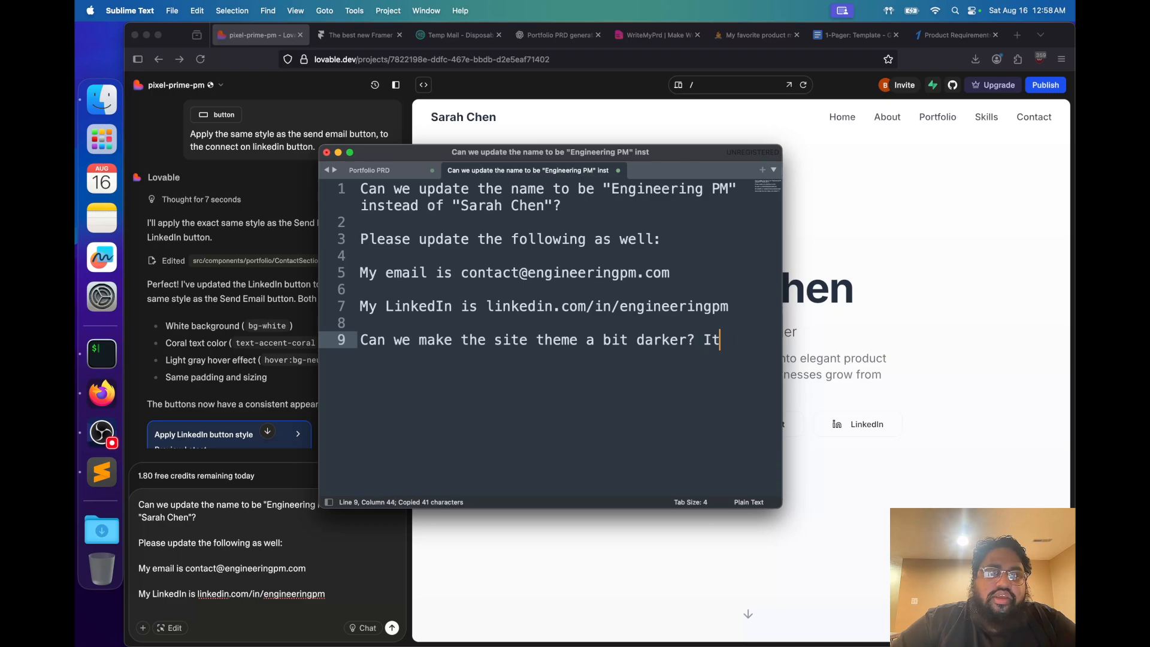
text( should still)
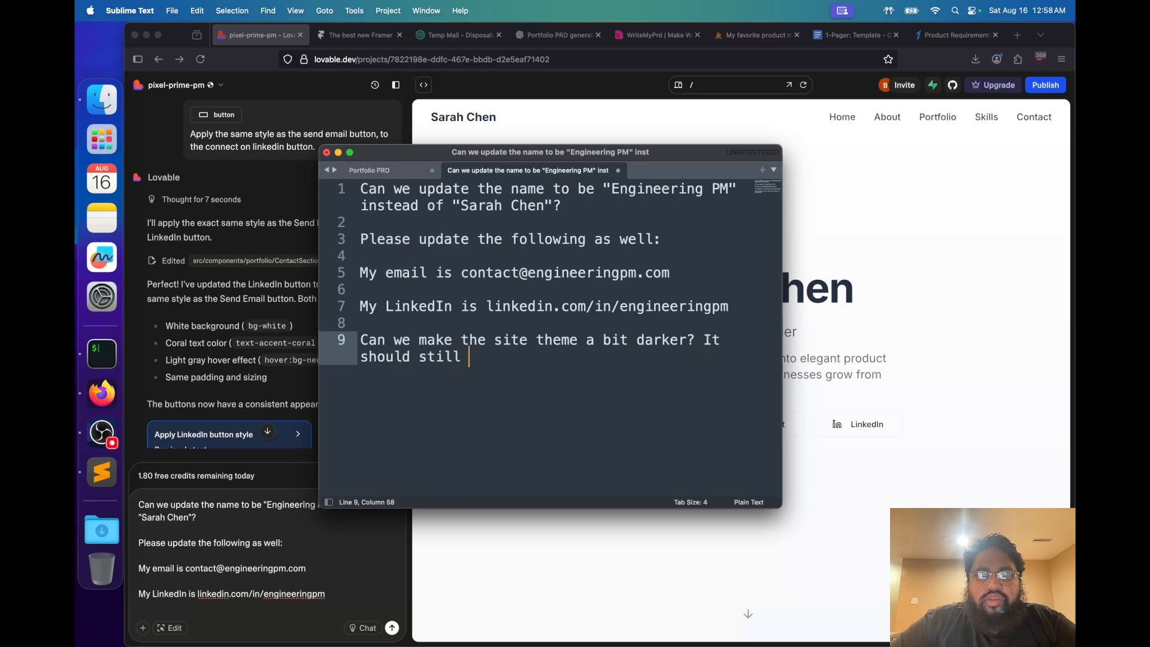
key(BackSpace)
key(BackSpace)
key(BackSpace)
key(BackSpace)
key(BackSpace)
key(BackSpace)
key(BackSpace)
key(BackSpace)
key(BackSpace)
key(BackSpace)
key(BackSpace)
key(BackSpace)
key(BackSpace)
key(BackSpace)
key(BackSpace)
key(BackSpace)
key(BackSpace)
text(The text, and but)
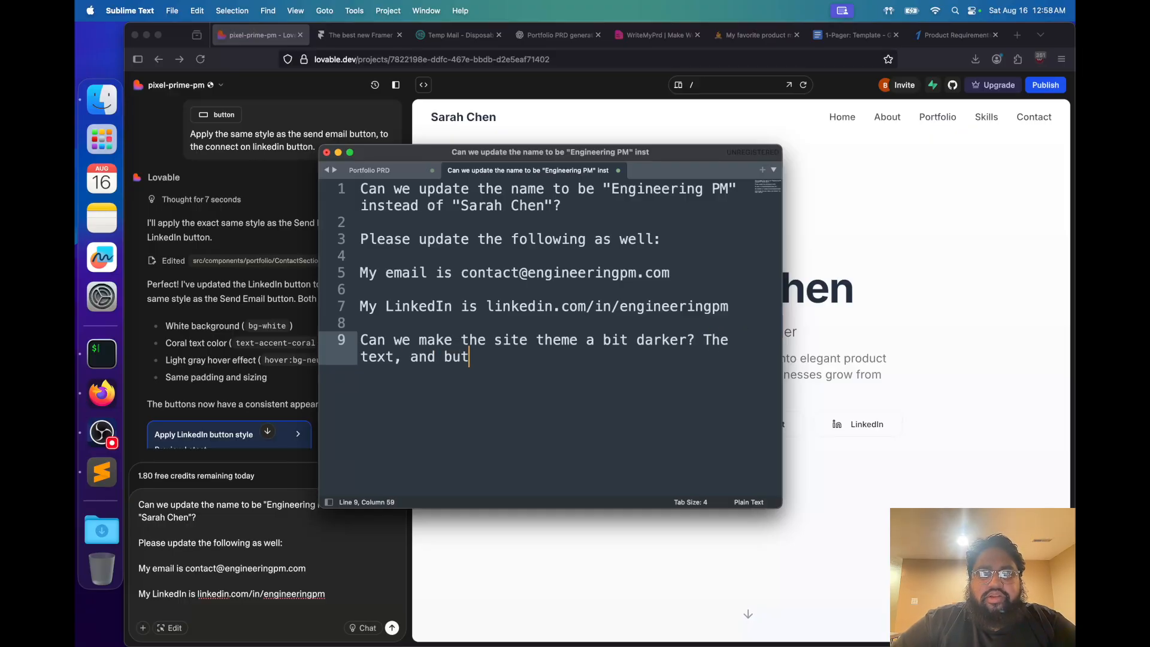
text(tons, should all still )
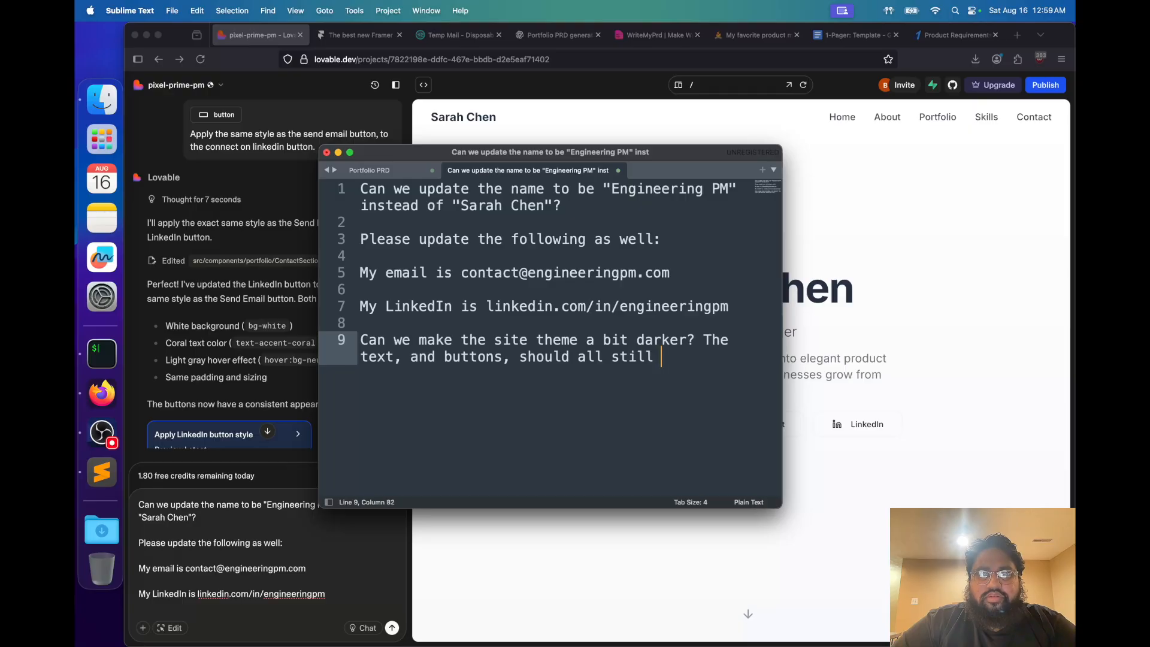
text(be visible )
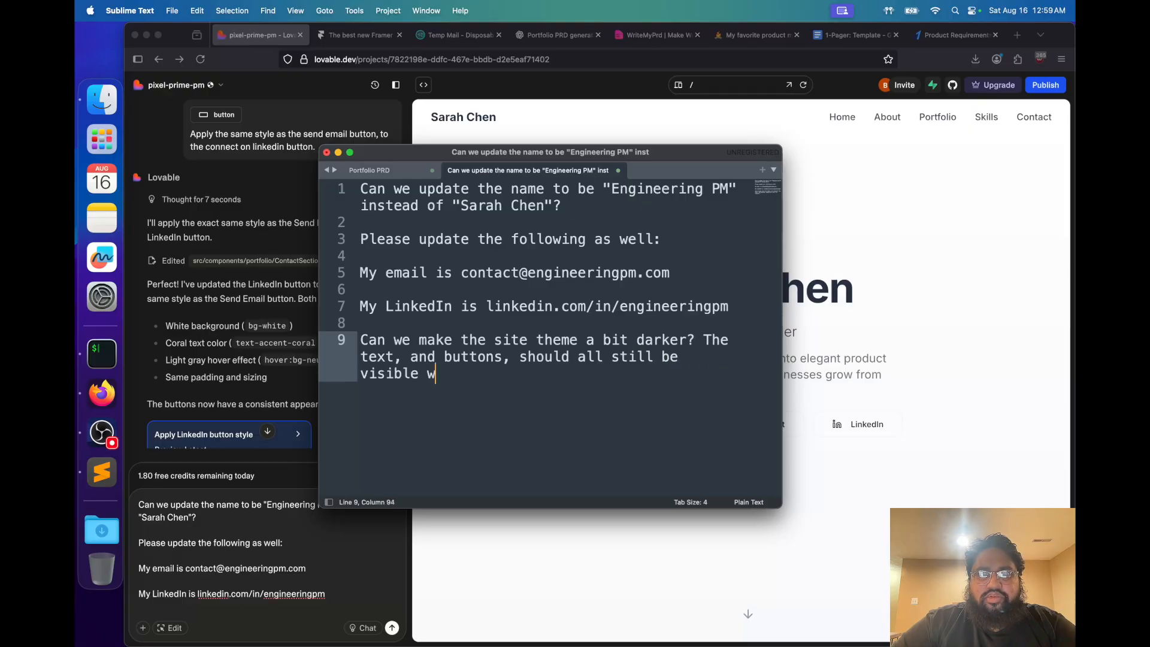
text(with the )
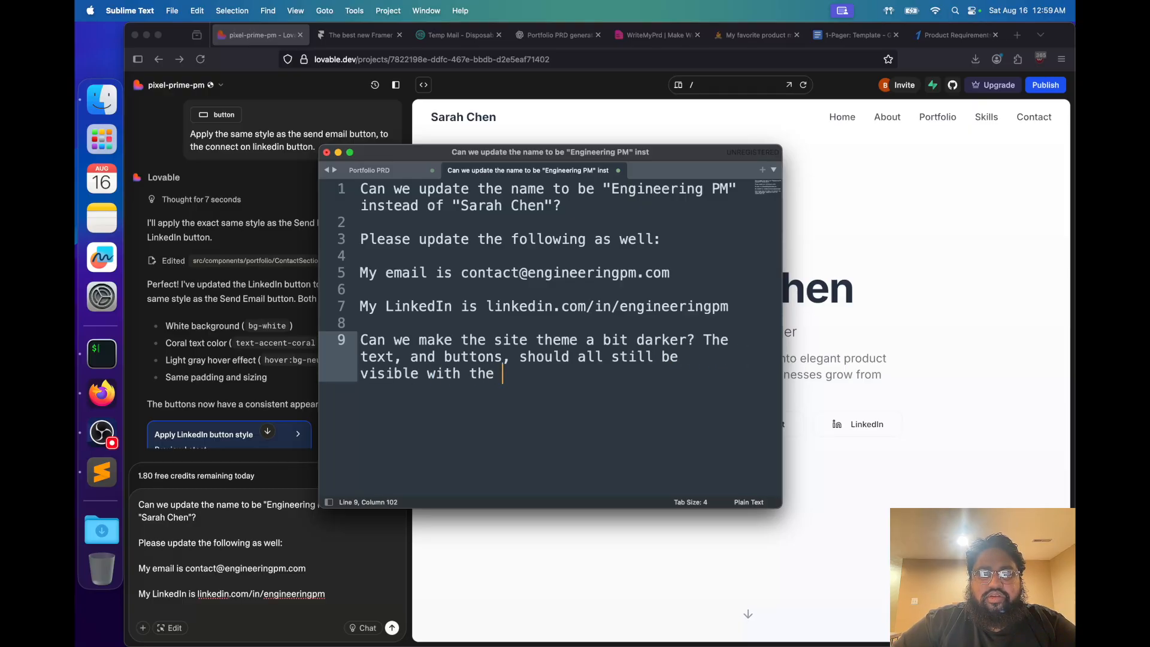
text(new dark theme.)
Replace the Lovable chat prompt with the full revised draft and submit the name, email, LinkedIn and darker-theme update request
key(super+a)
key(super+c)
key(super+Tab)
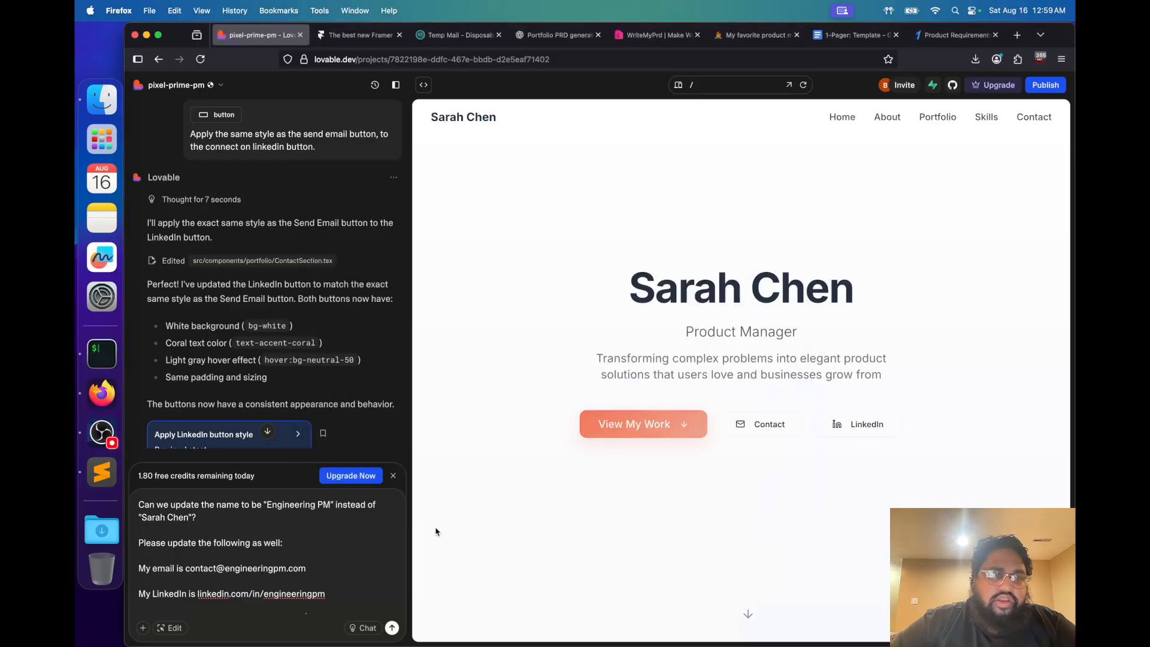
key(super+a)
key(super+v)
key(Return)
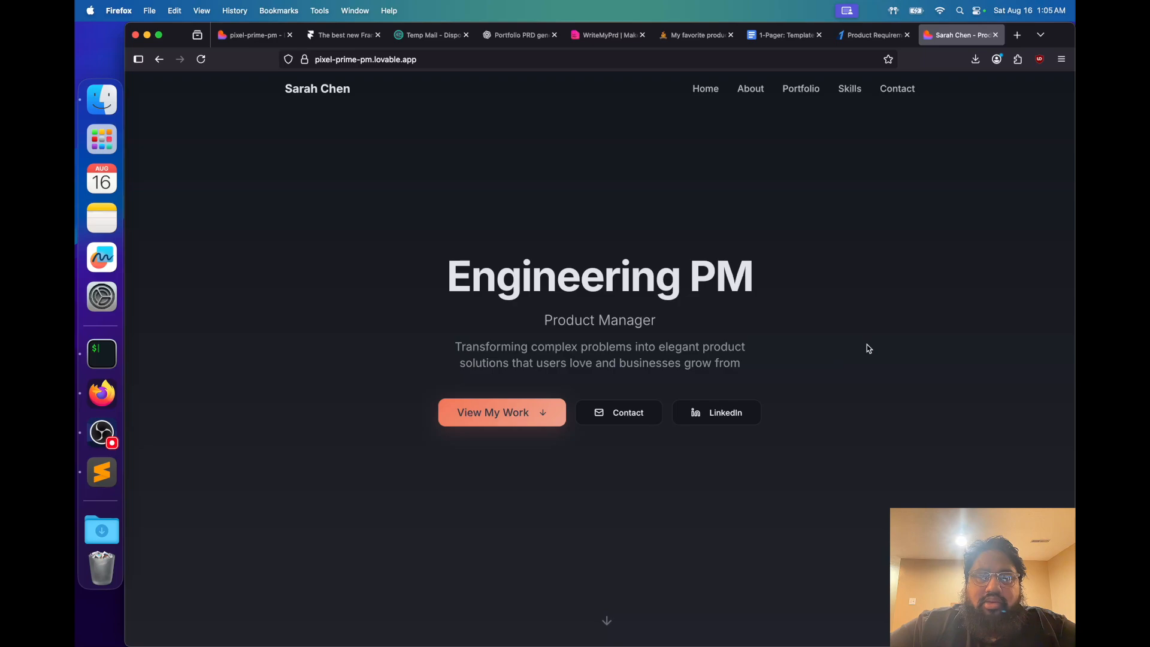
Look over the published Engineering PM portfolio page below its hero section
scroll(867, 348, down, 2)
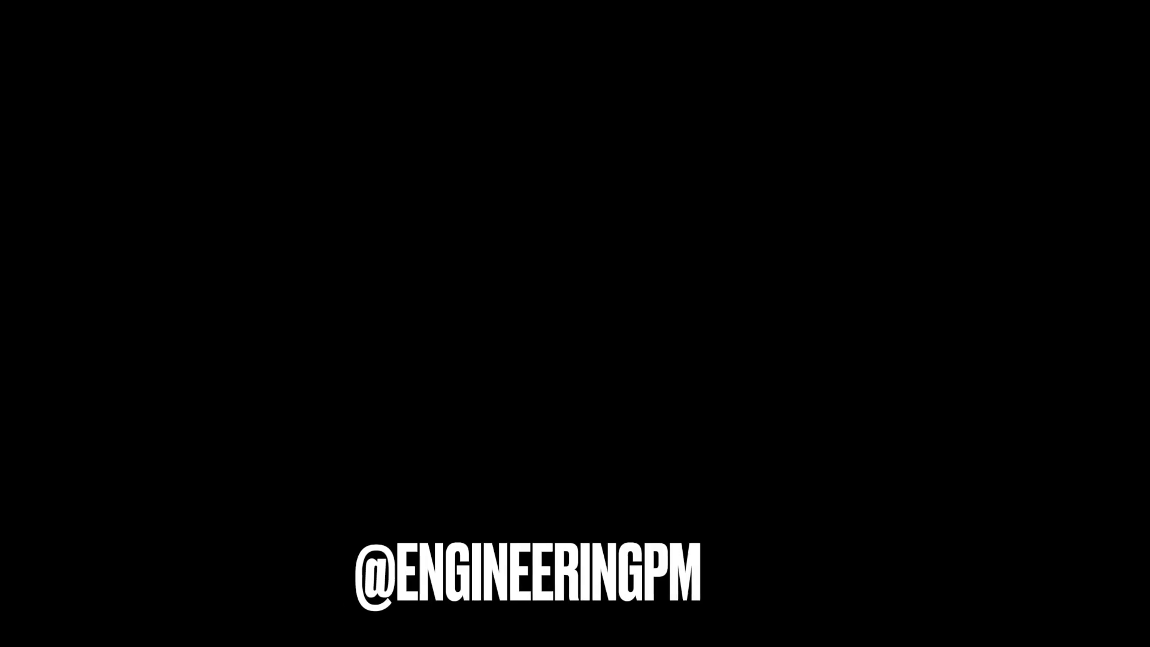